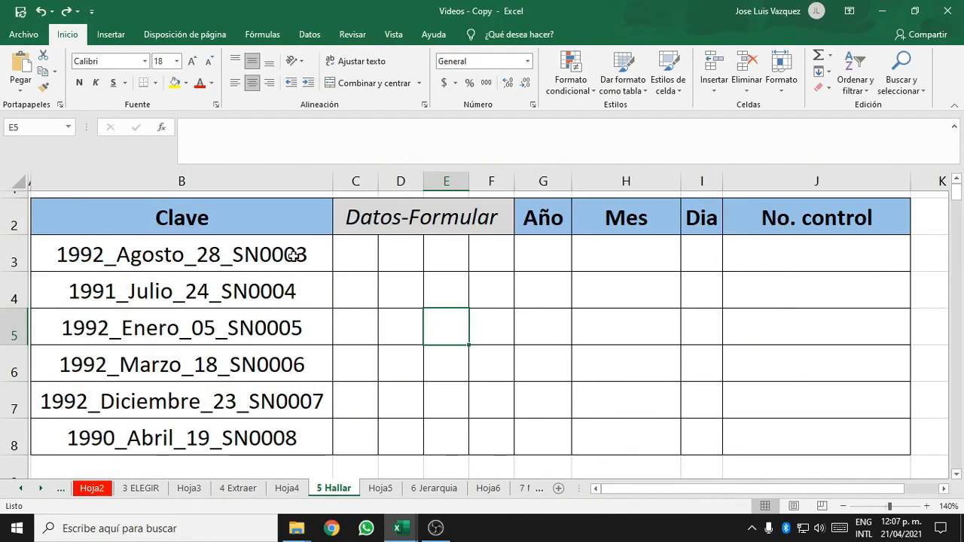
Examine the keys in B3:B8 and the Año and Mes columns meant for their extracted parts
left_click_drag(271, 256, 259, 437)
left_click(258, 256)
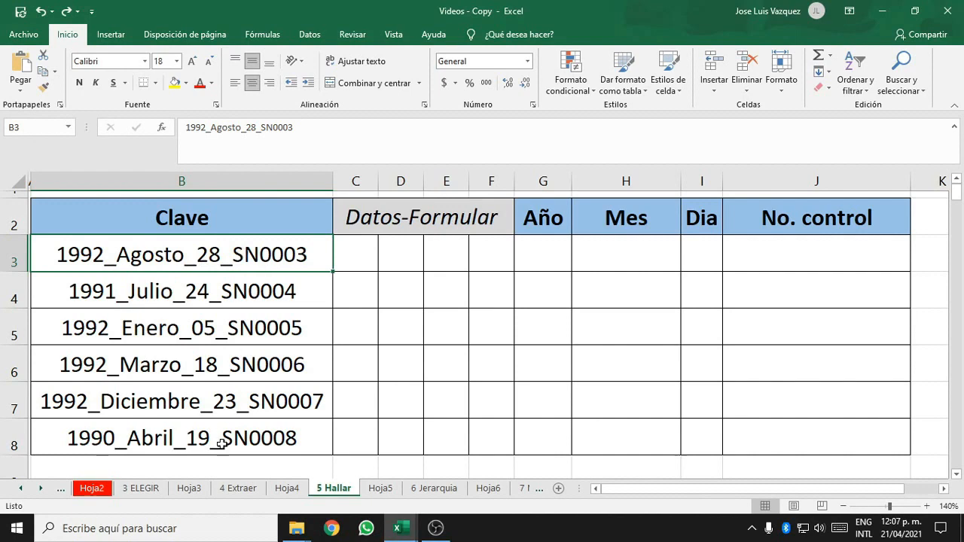
left_click_drag(222, 444, 223, 255)
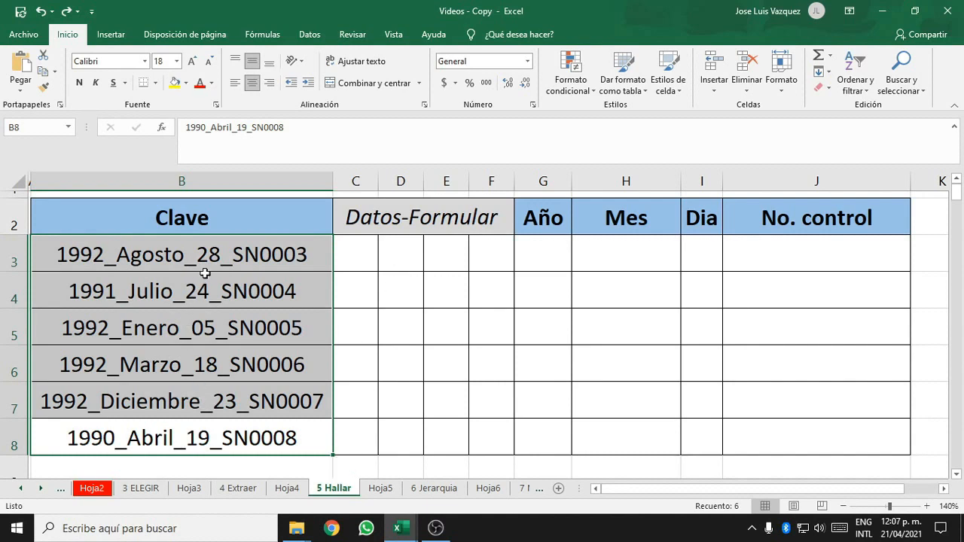
left_click_drag(205, 266, 129, 452)
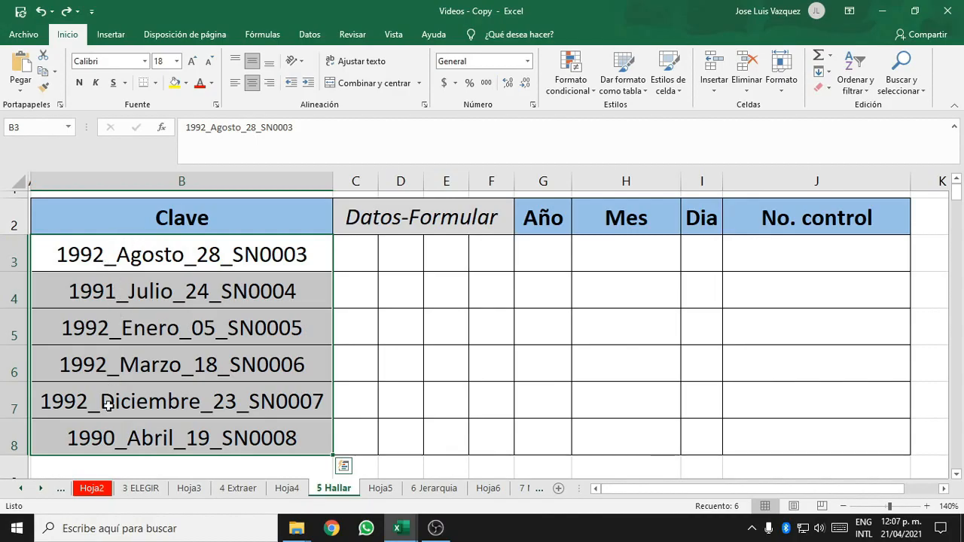
left_click(536, 217)
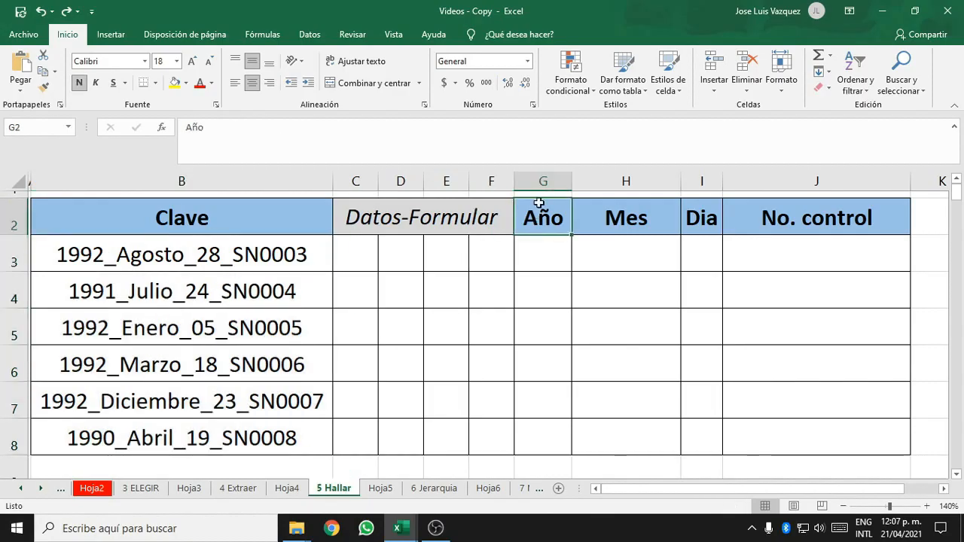
left_click(540, 183)
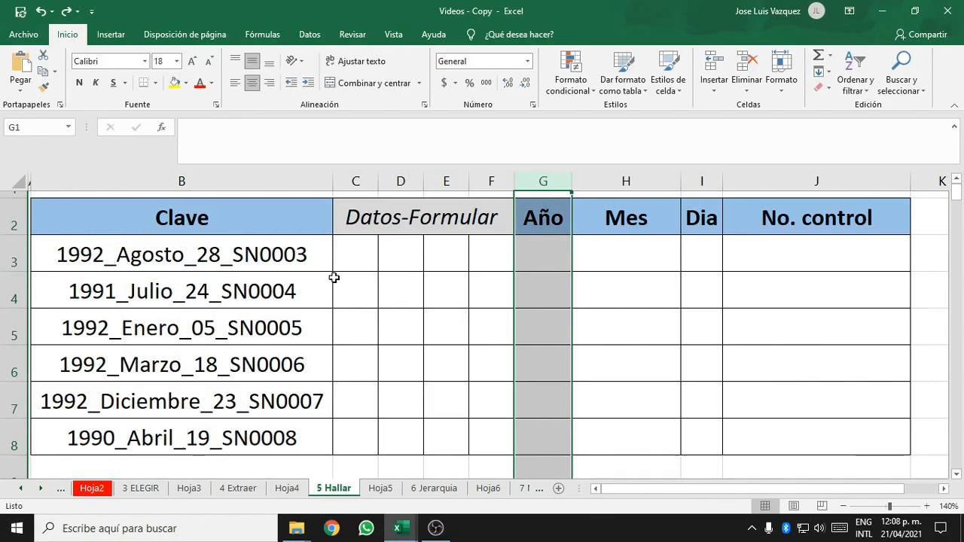
left_click(611, 211)
left_click(612, 181)
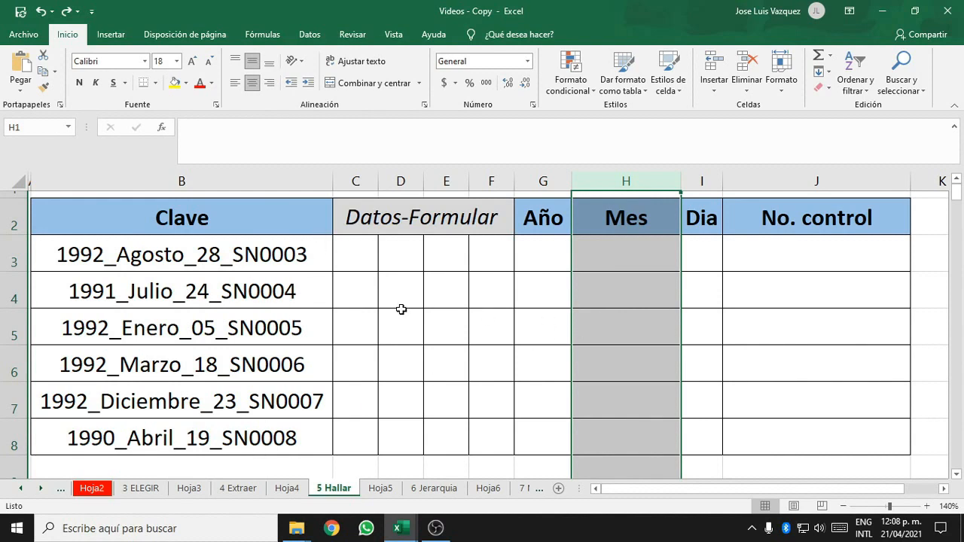
left_click(370, 256)
type("=")
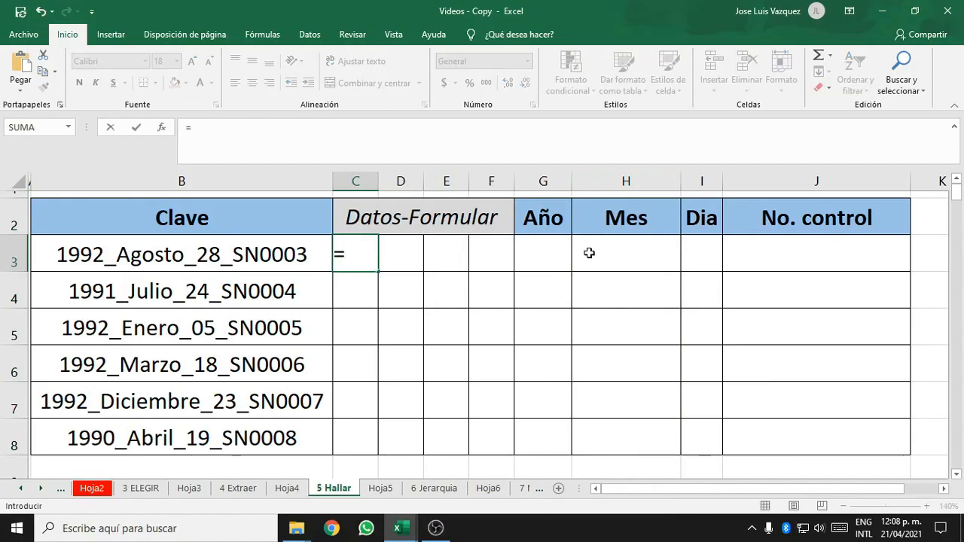
key("Escape")
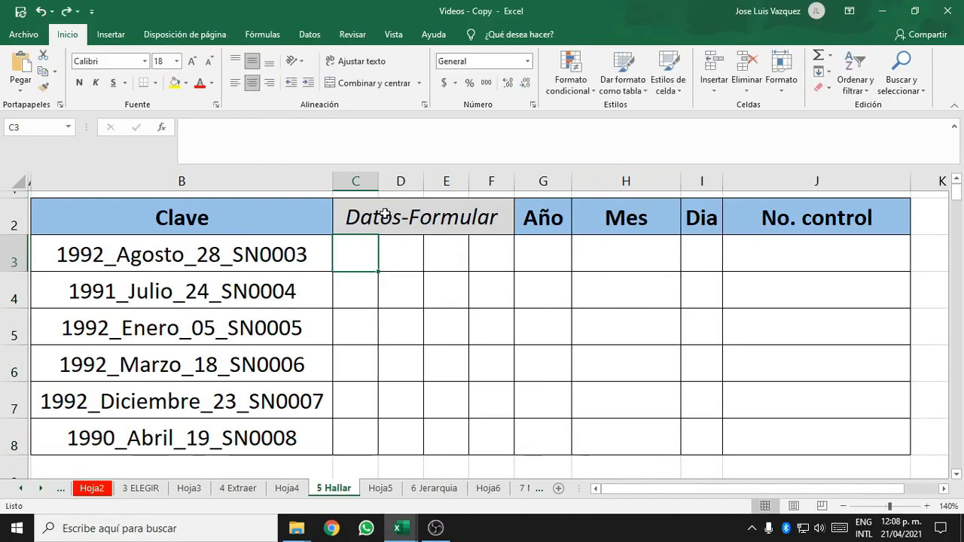
left_click(366, 183)
left_click_drag(366, 183, 776, 181)
Enter =HALLAR("_",B3) in C3 to locate the first underscore of the key, and check its search-text argument
left_click(368, 254)
type("=")
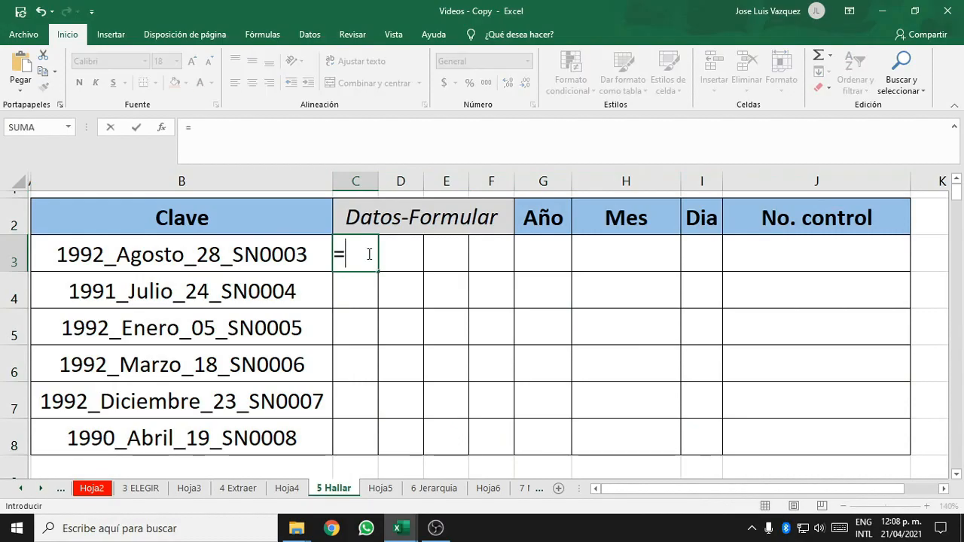
type("HA")
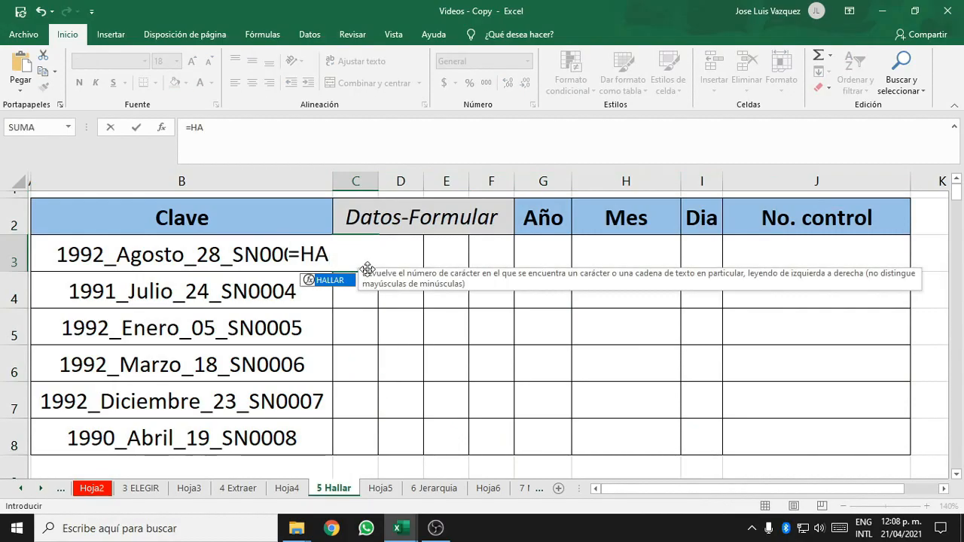
double_click(339, 280)
left_click(184, 259)
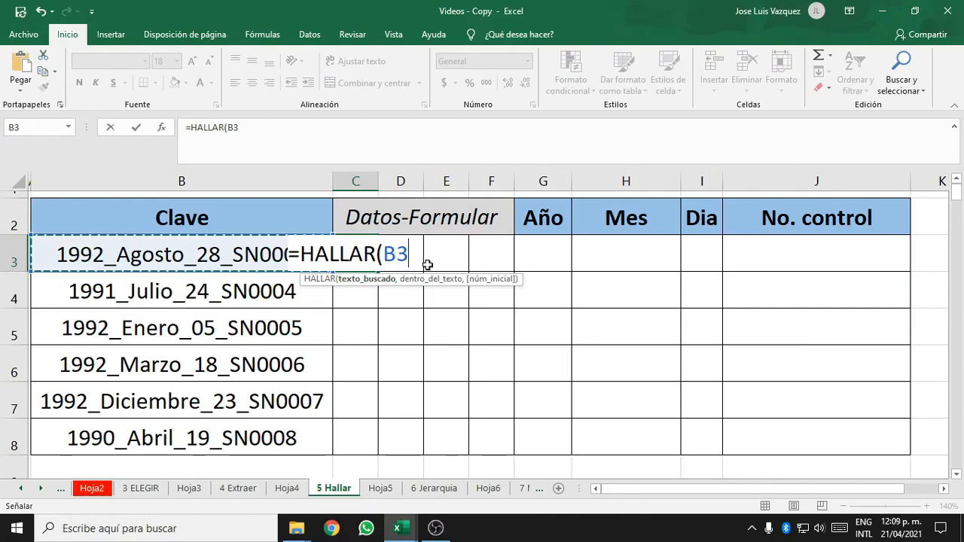
key("BackSpace")
key("BackSpace")
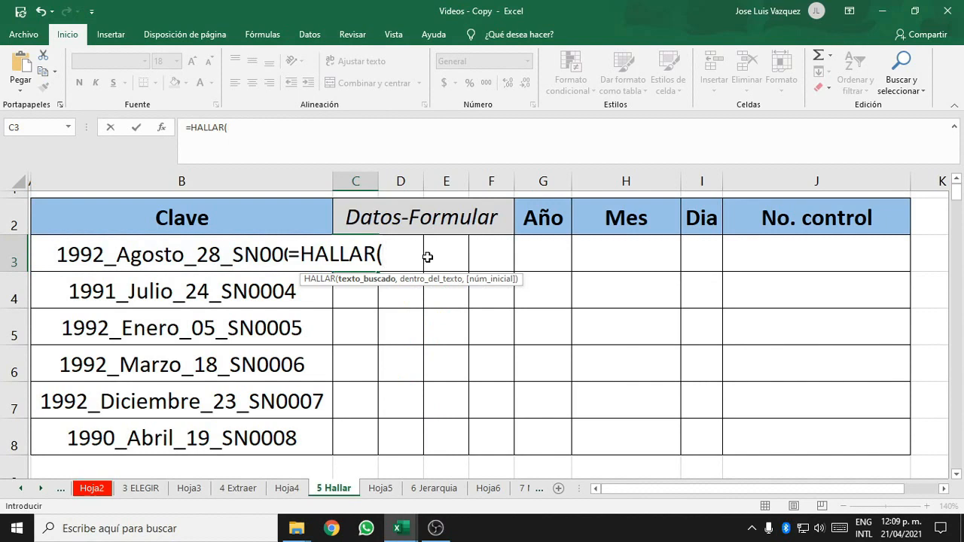
type("\"_\",")
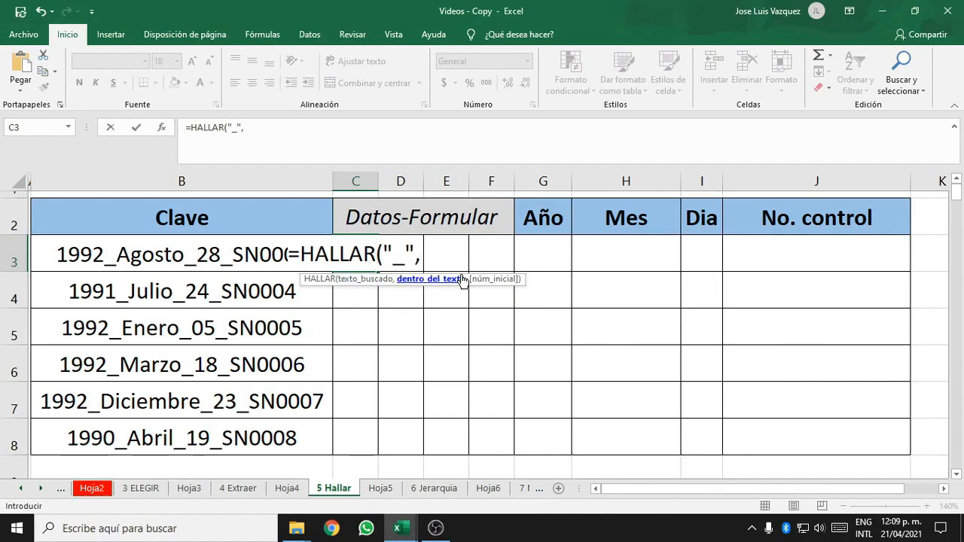
left_click(147, 258)
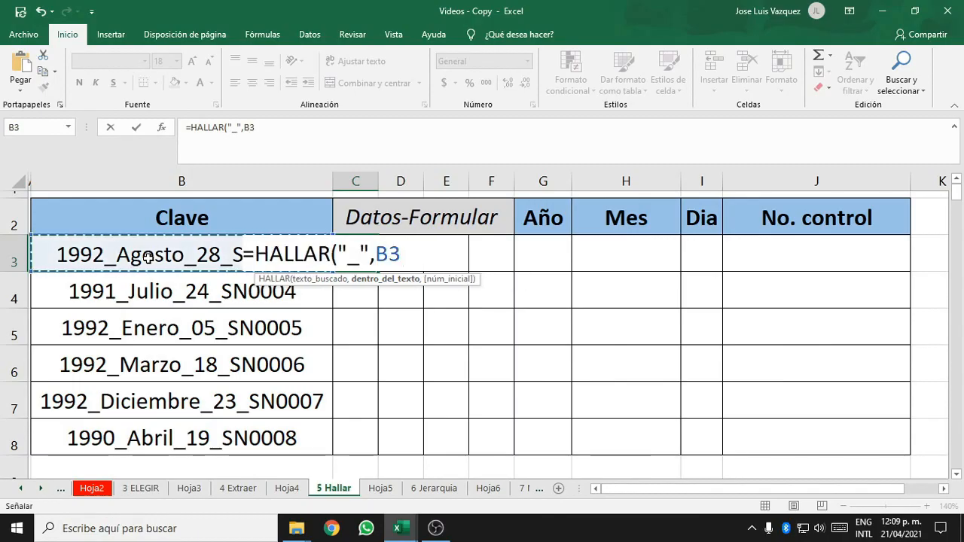
key("Return")
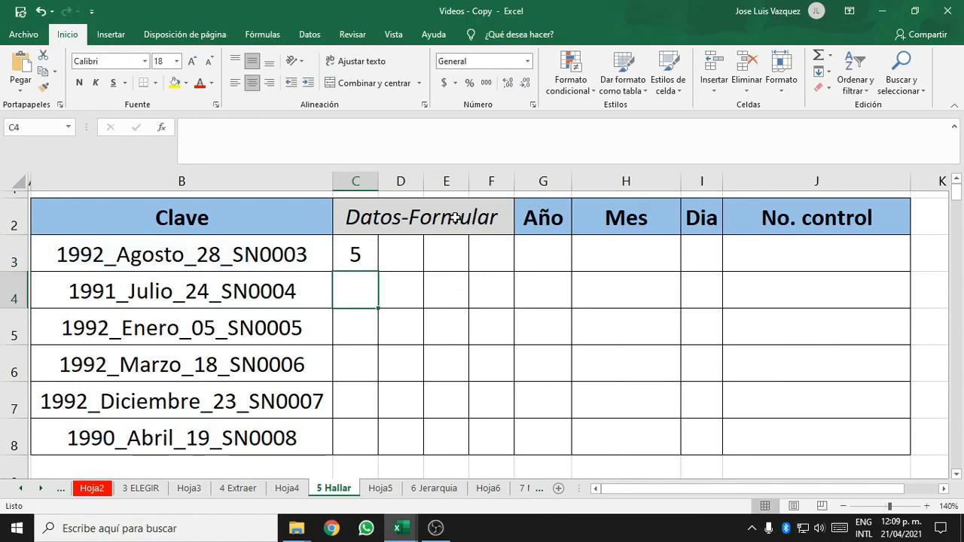
left_click(371, 259)
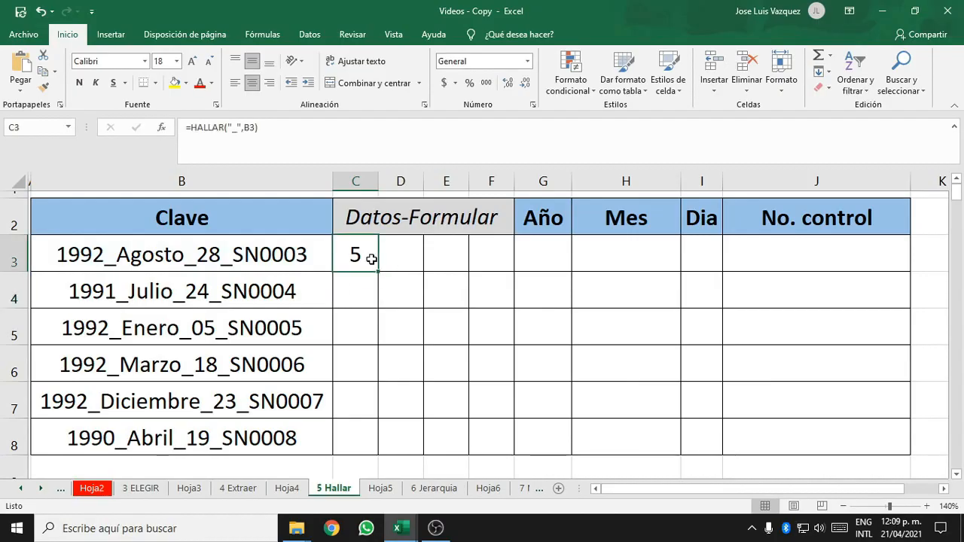
left_click(236, 129)
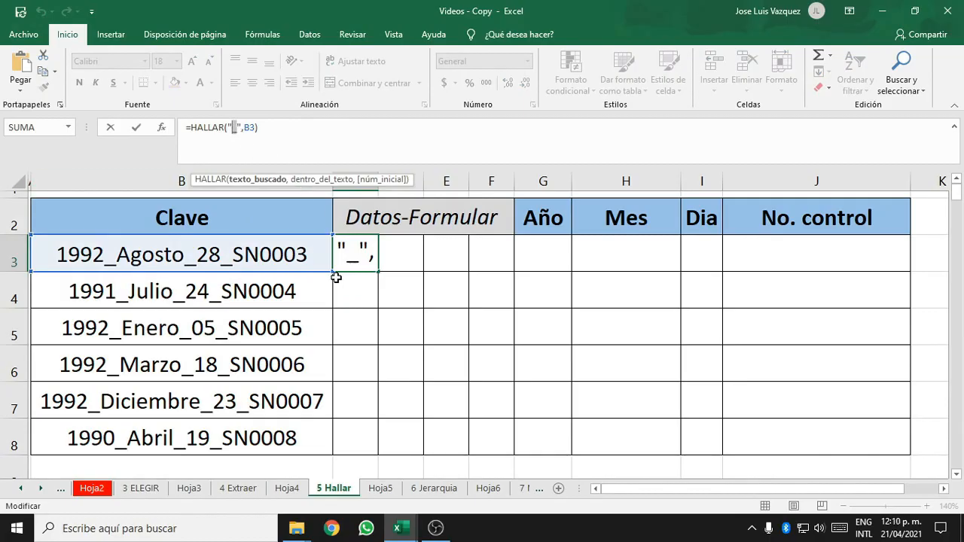
key("Return")
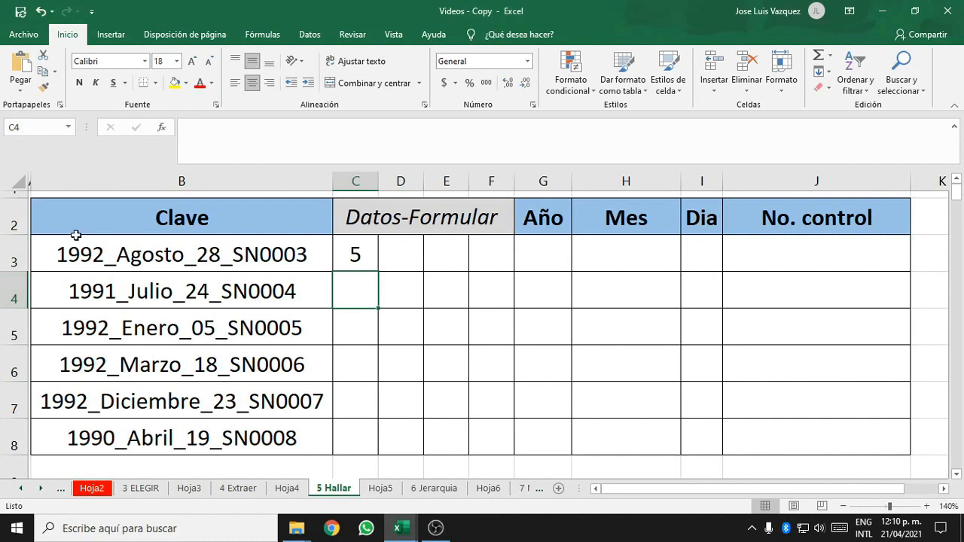
Enter =HALLAR("_",B3,C3+1) in D3 to locate the key's second underscore, starting the search after the first one
left_click(109, 261)
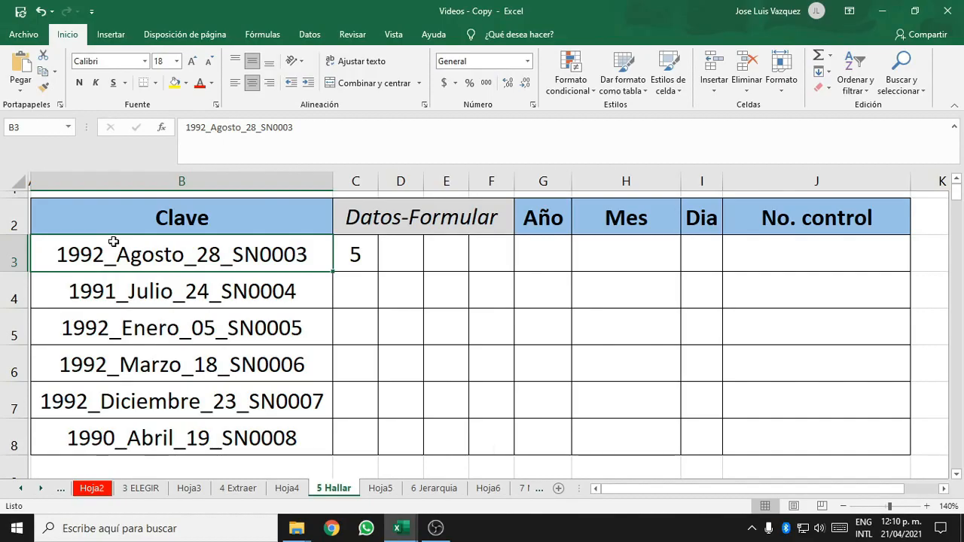
left_click(391, 256)
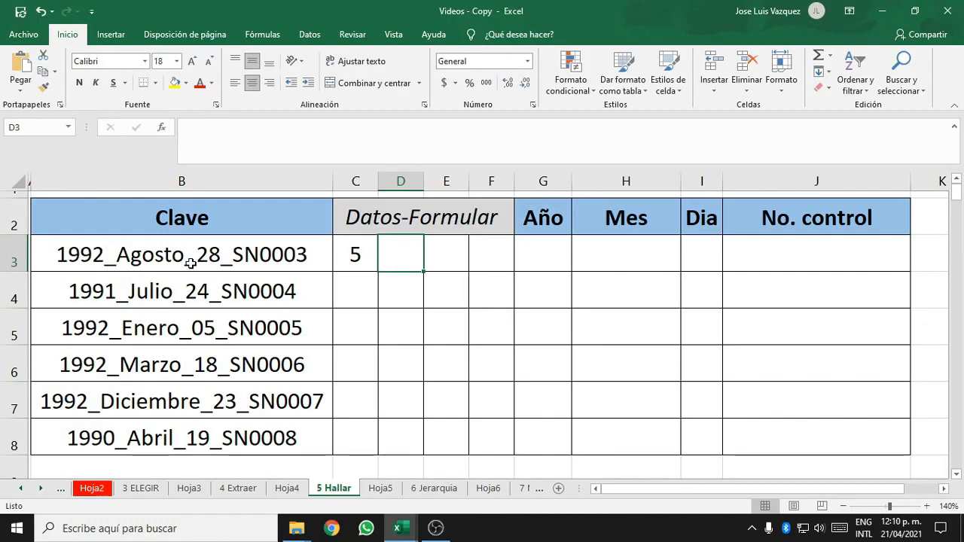
type("=HS")
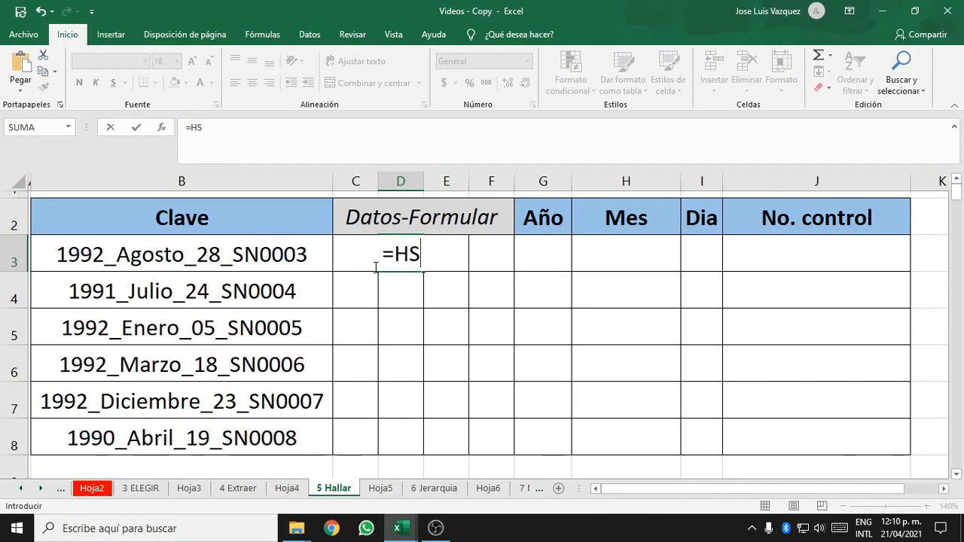
key("BackSpace")
type("A")
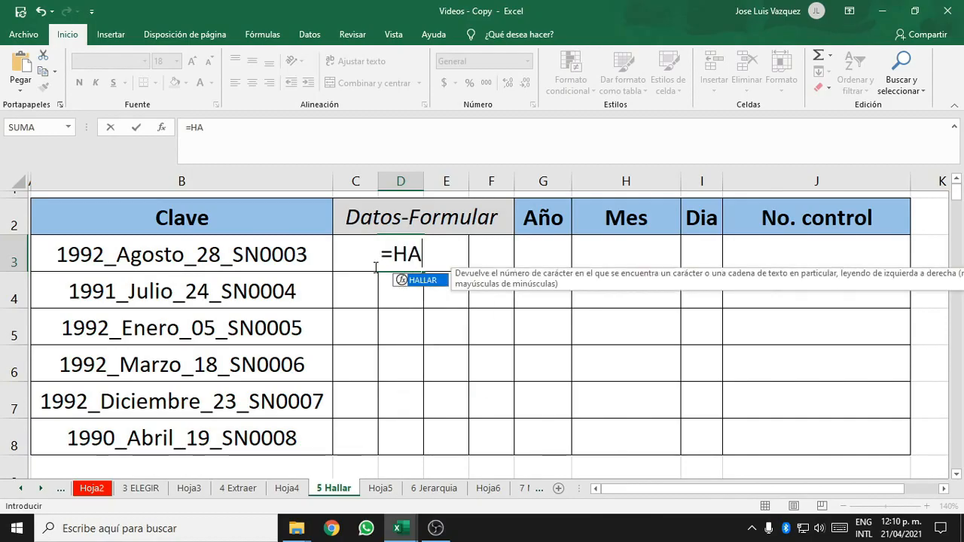
double_click(406, 280)
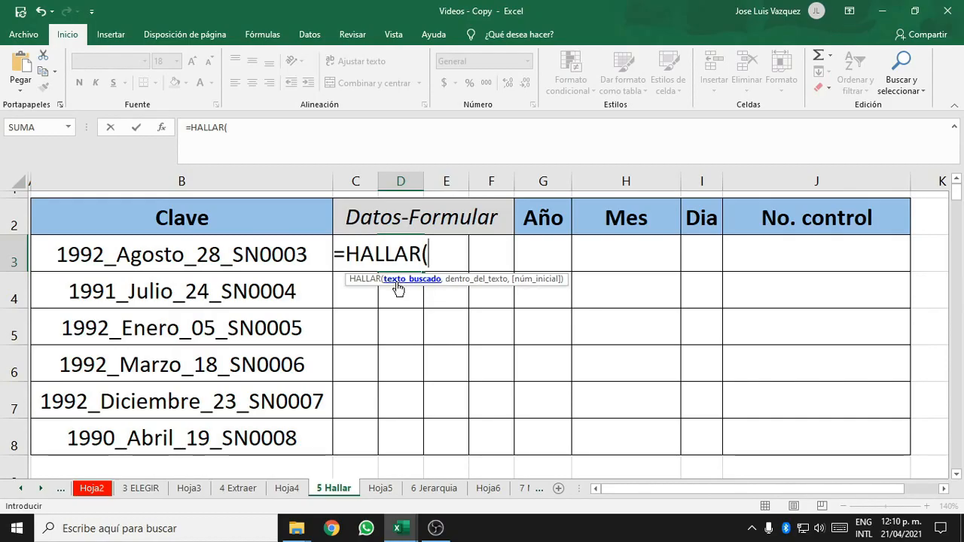
type("\"_")
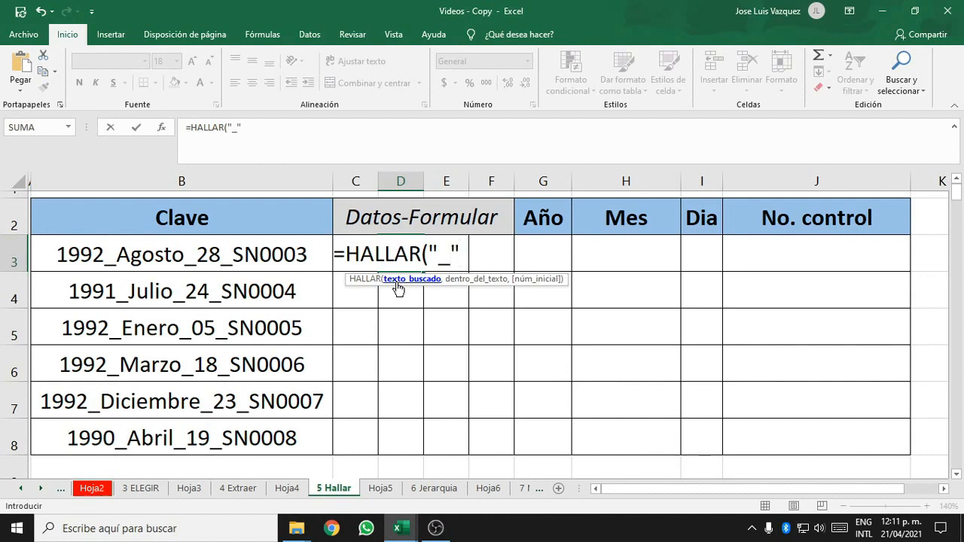
type("\",")
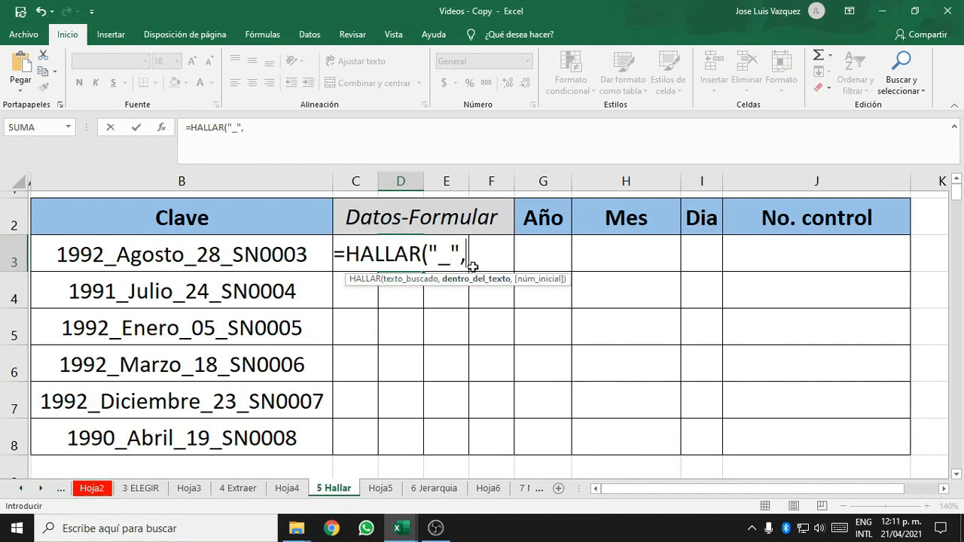
left_click(194, 261)
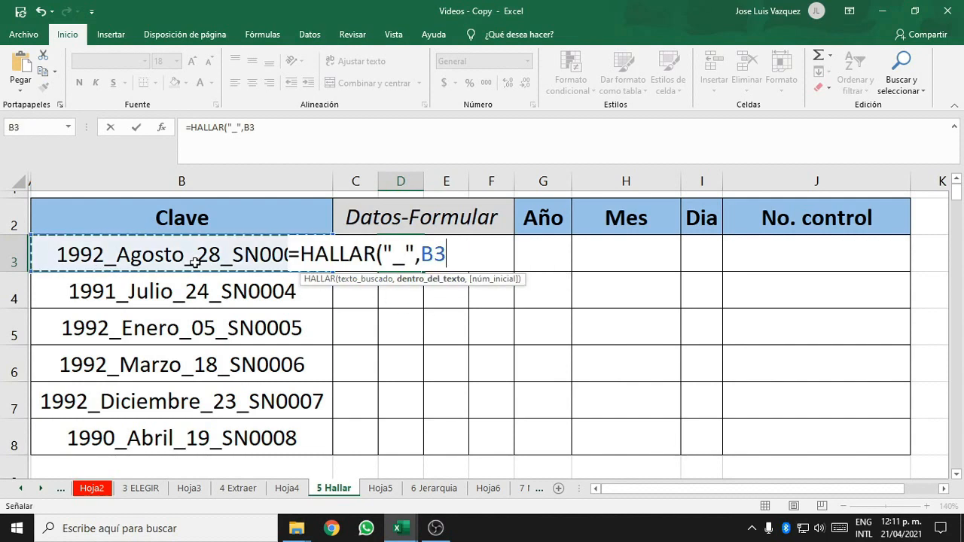
type(",")
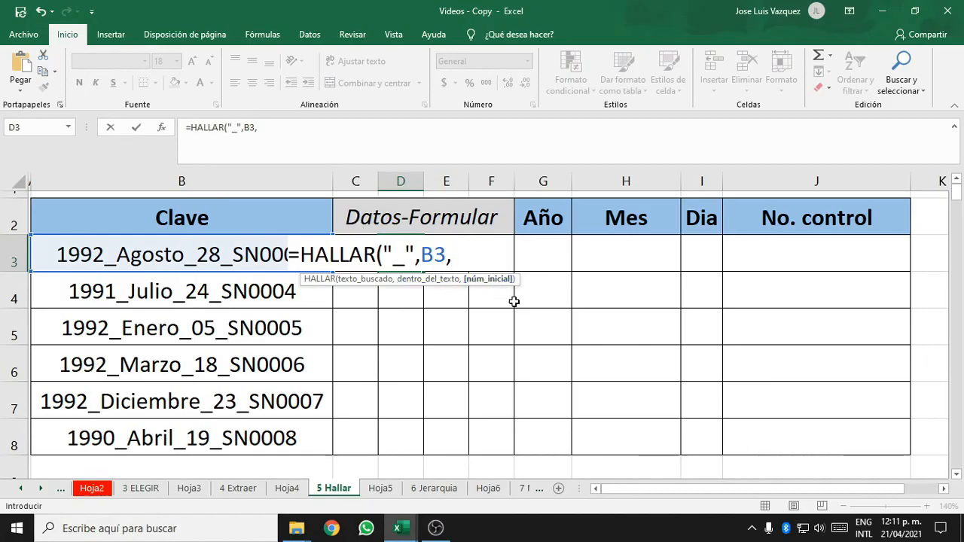
left_click(369, 296)
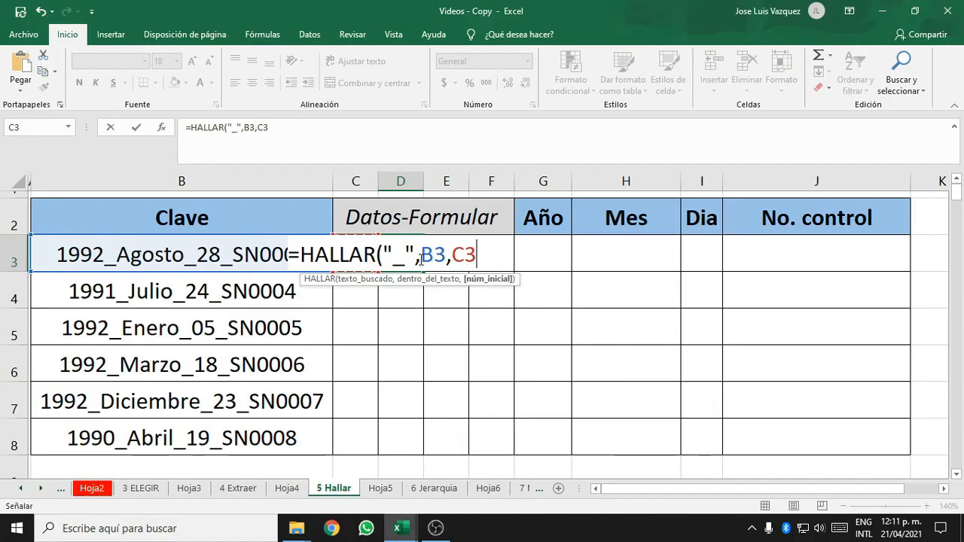
type("+1")
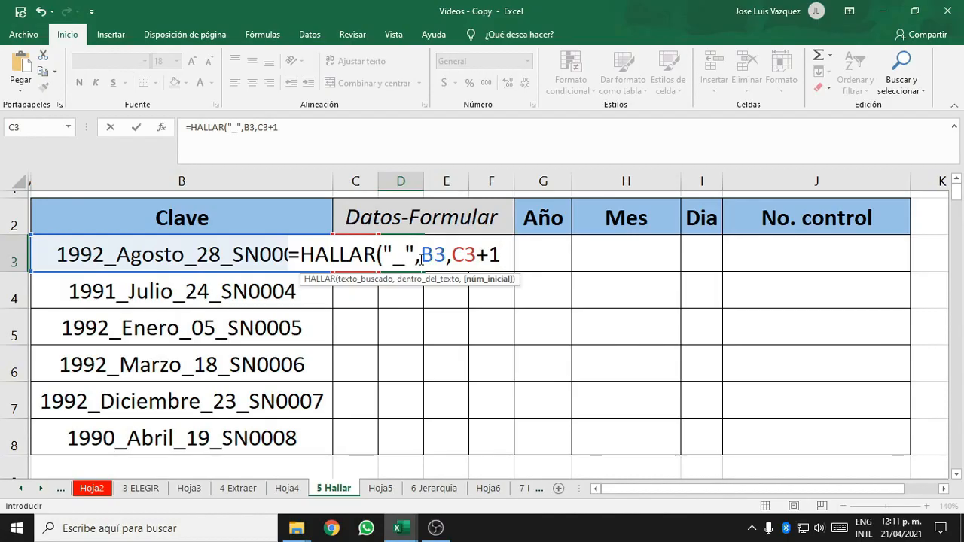
key("Return")
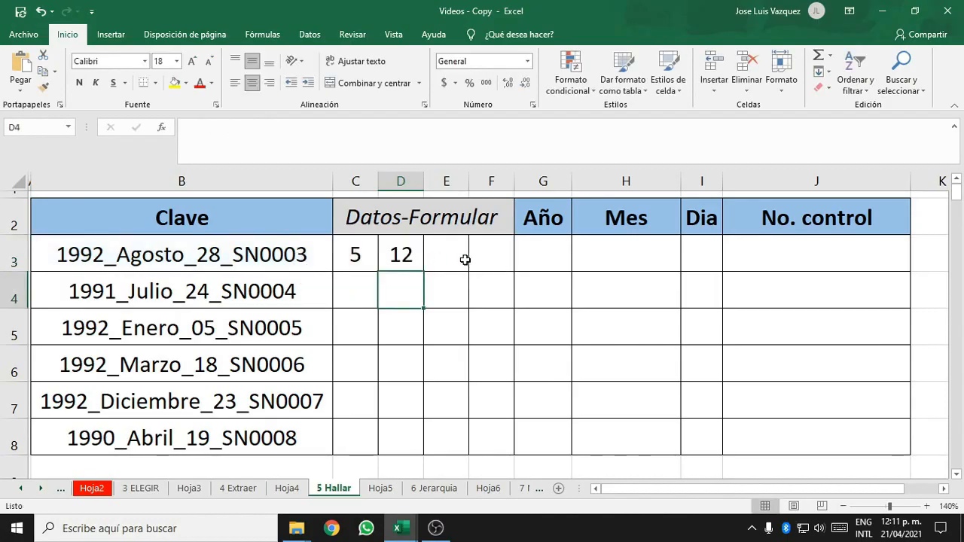
left_click(407, 260)
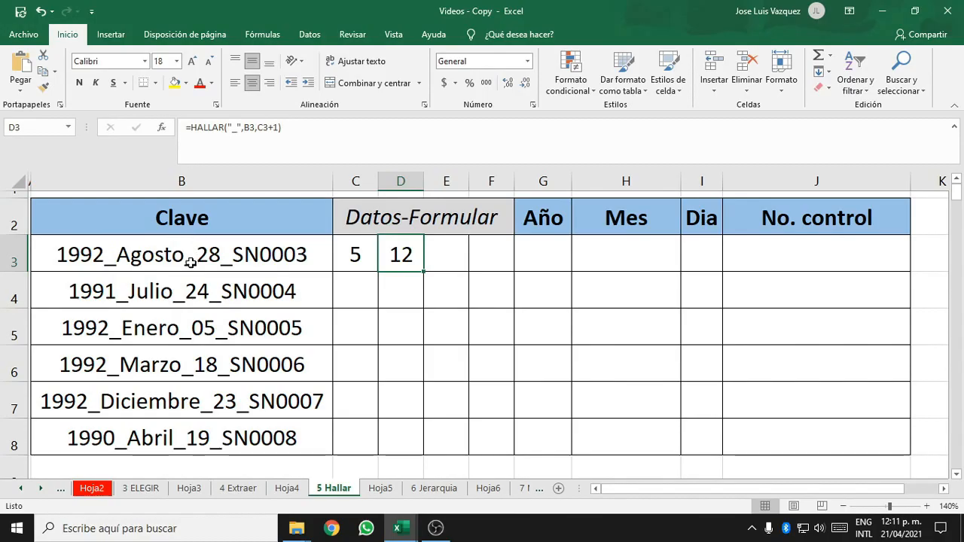
Enter =HALLAR("_",B3,D3+1) in E3 to locate the key's third underscore, and check it against D3 and the key in B3
left_click(440, 256)
type("=")
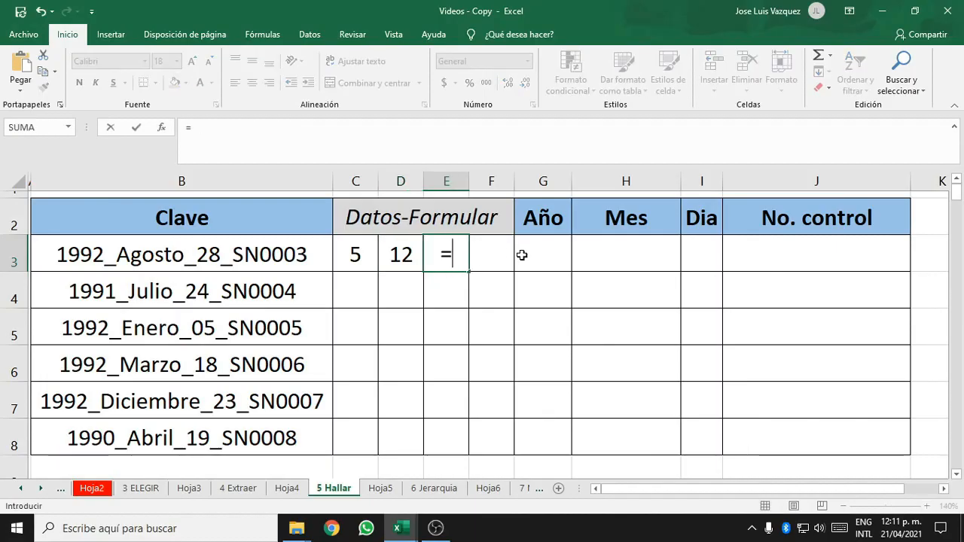
type("H")
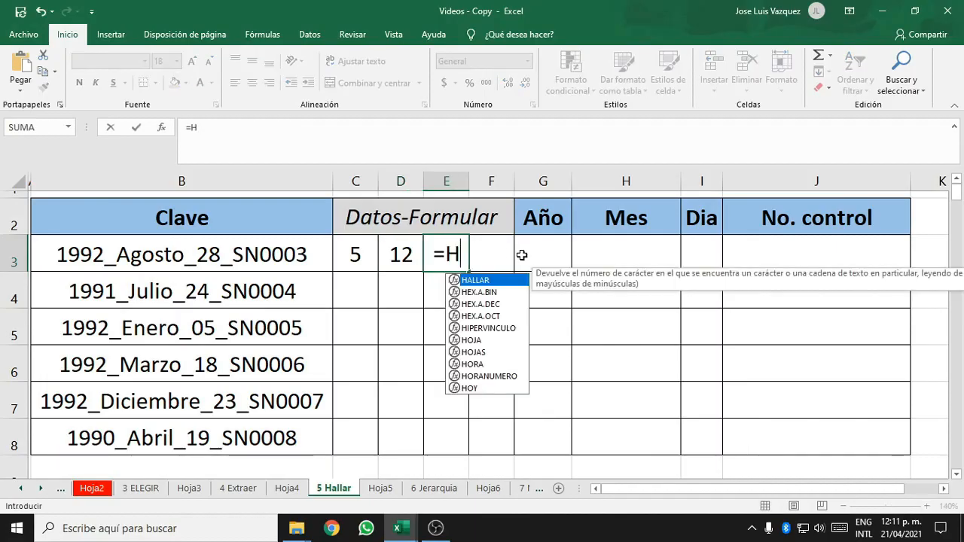
key("Tab")
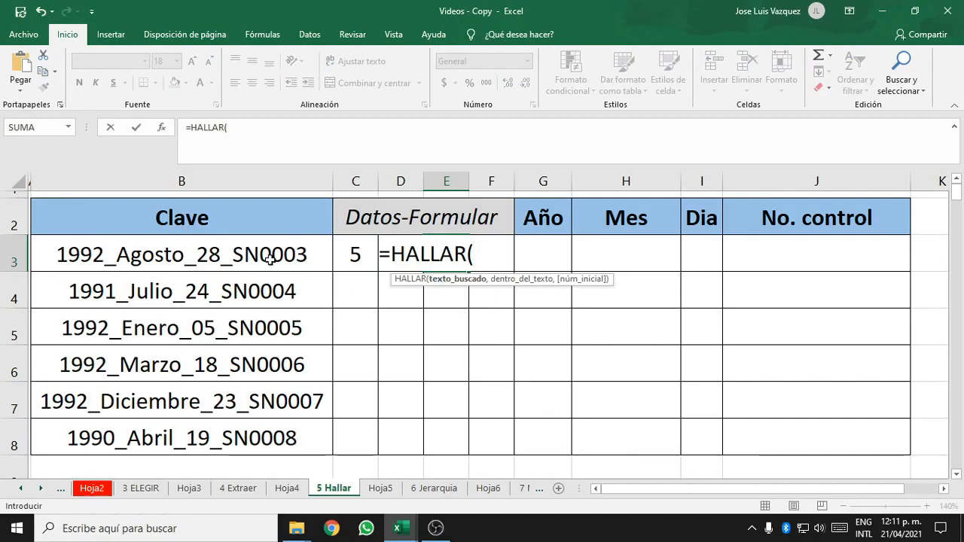
type("\"_\",")
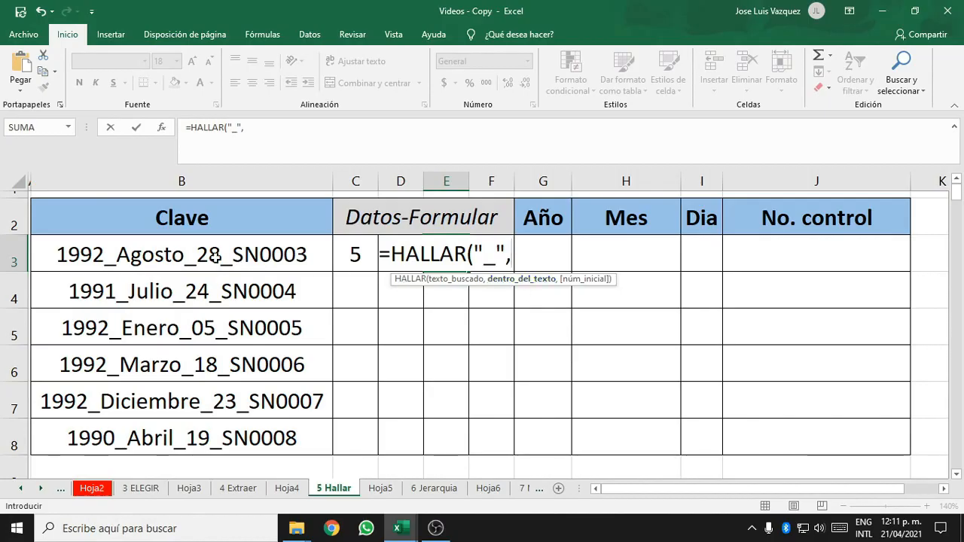
left_click(176, 258)
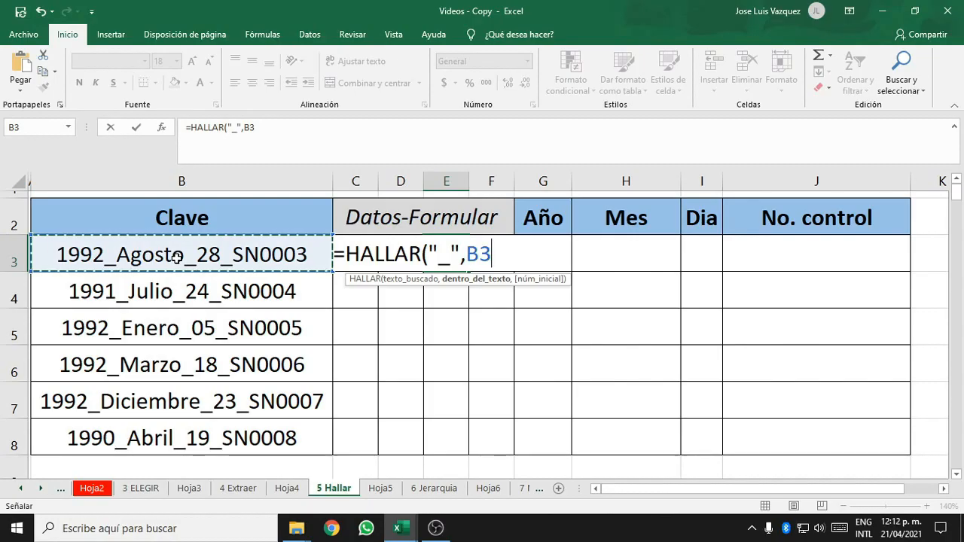
type(",")
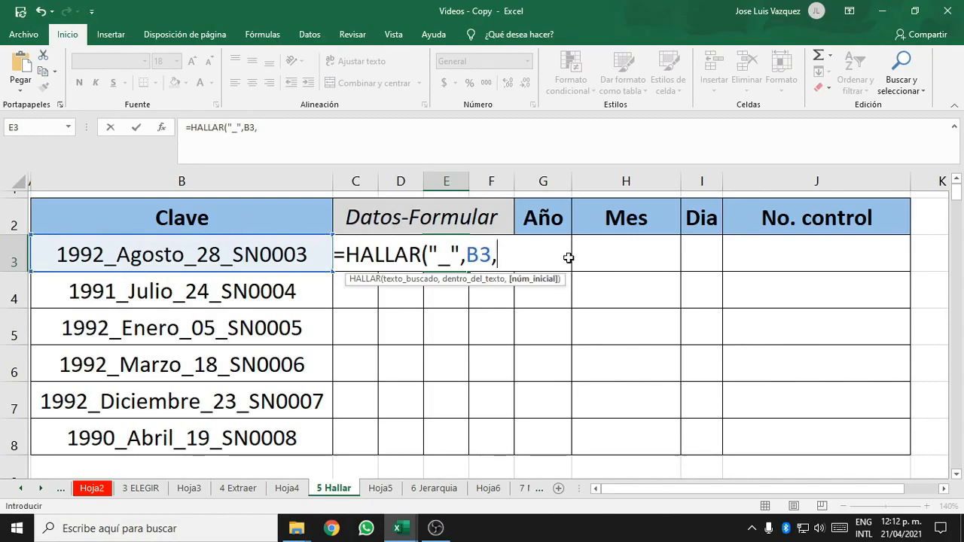
left_click(459, 296)
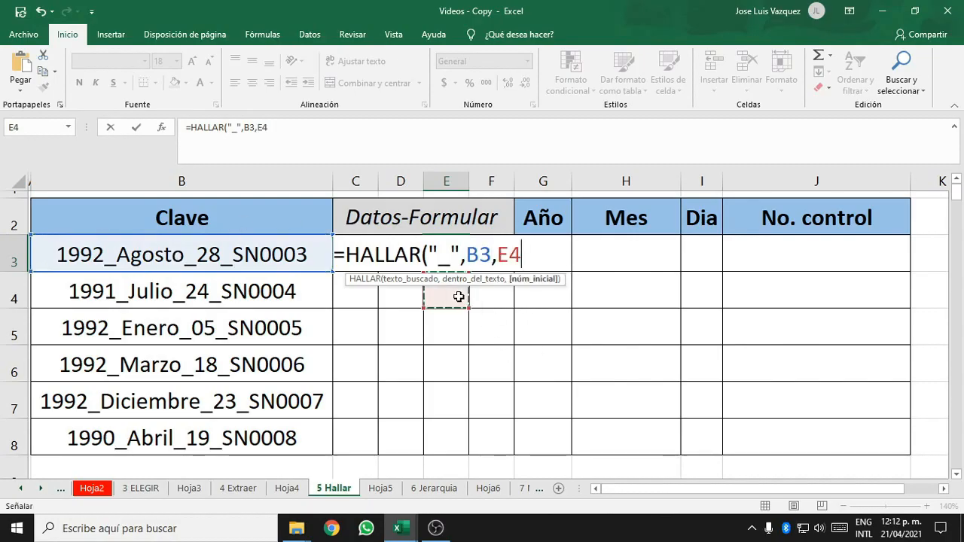
key("Up")
key("Left")
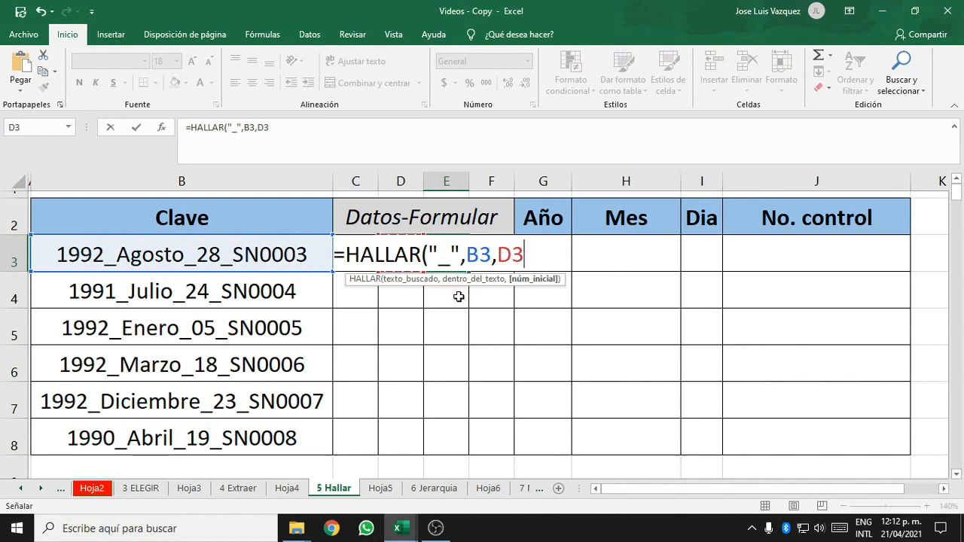
type("+1")
key("Return")
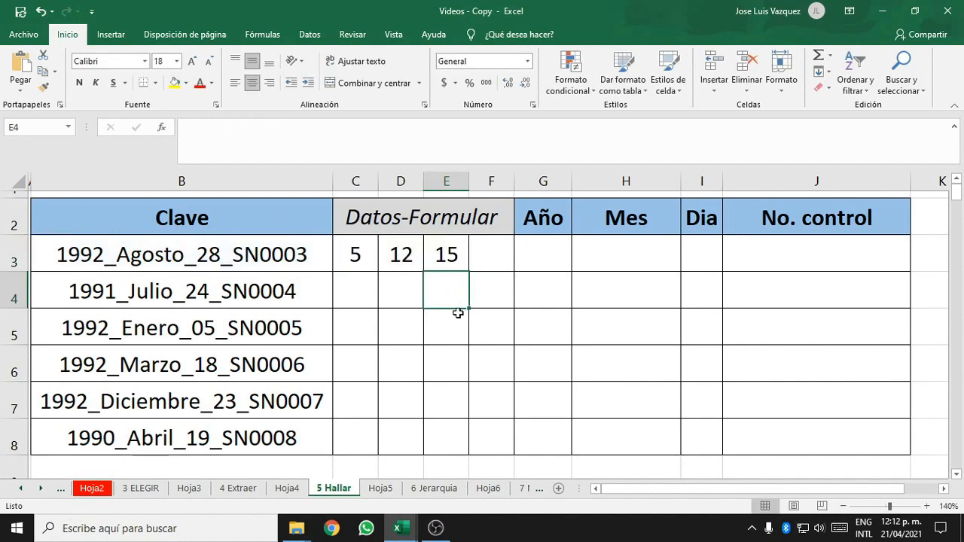
left_click(456, 261)
left_click(403, 261)
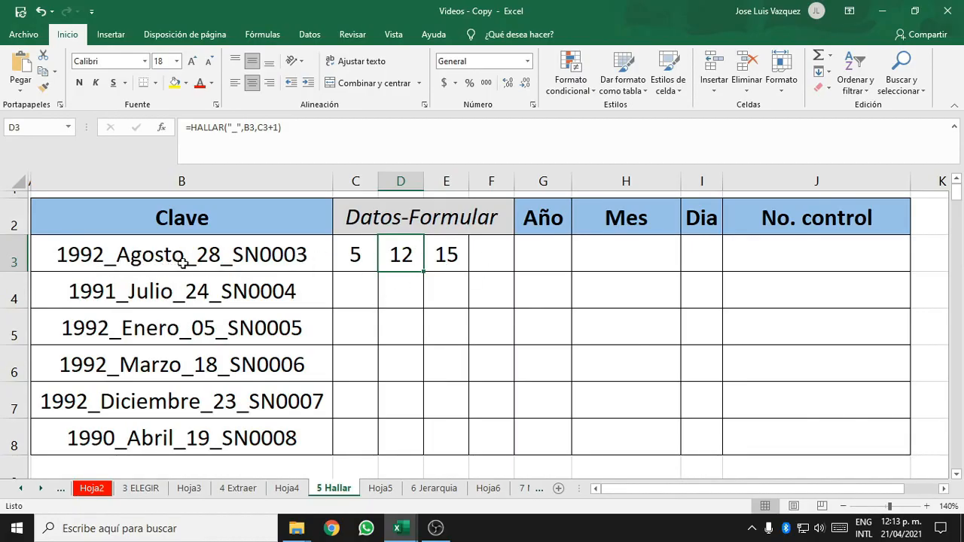
left_click(290, 259)
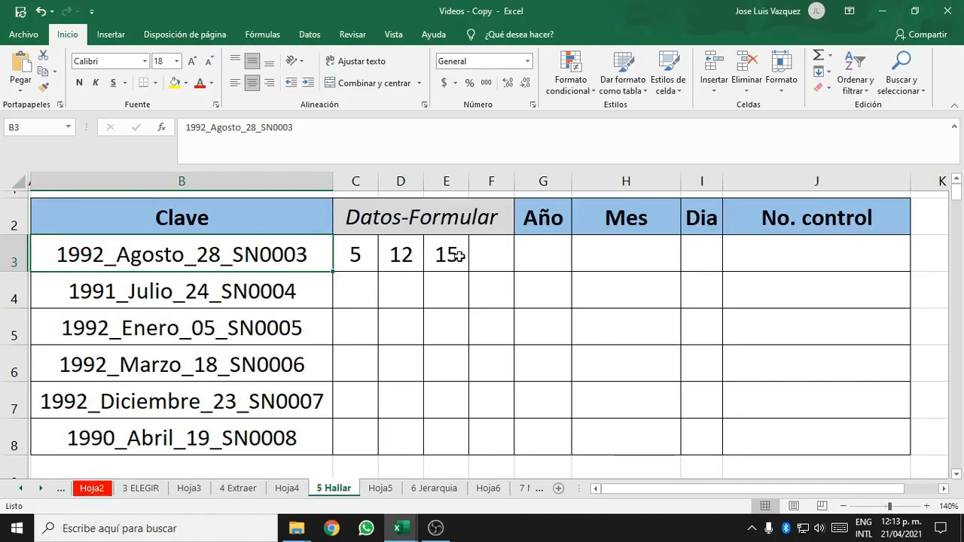
Enter =LARGO(B3) in F3 to count all the characters of the key
left_click(502, 251)
type("=")
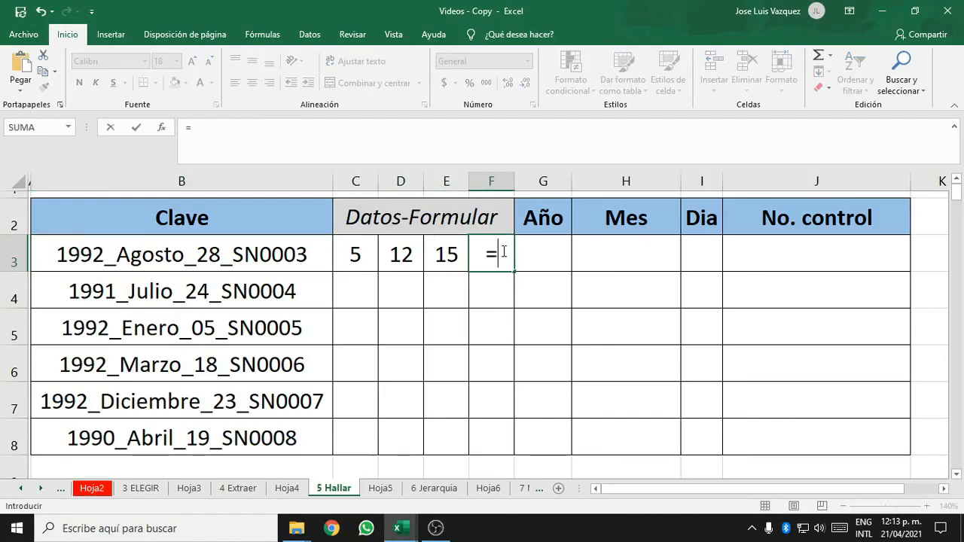
type("LA")
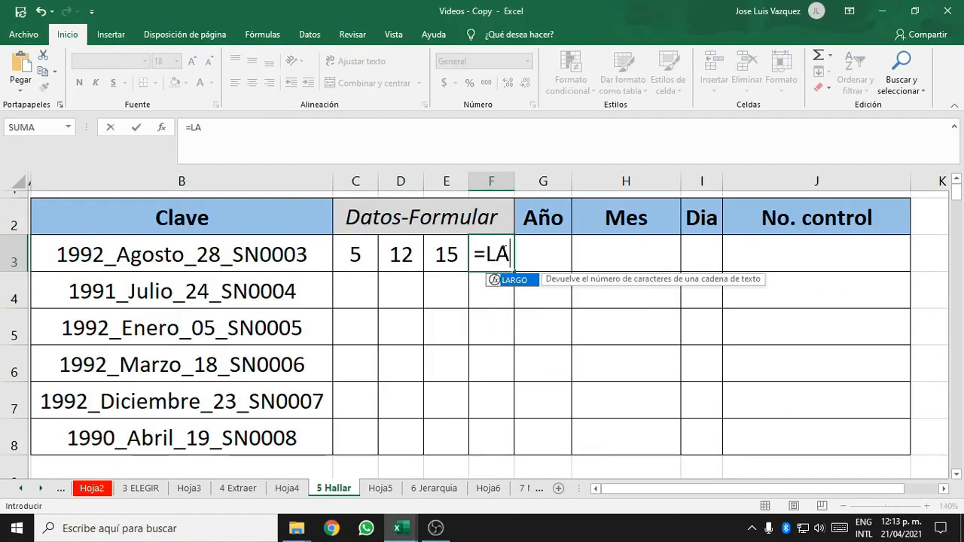
double_click(506, 283)
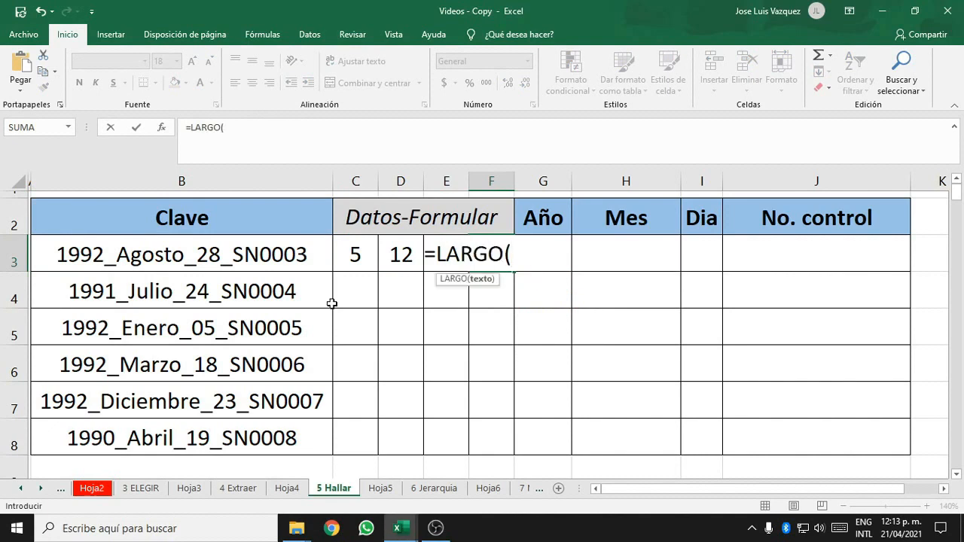
left_click(275, 258)
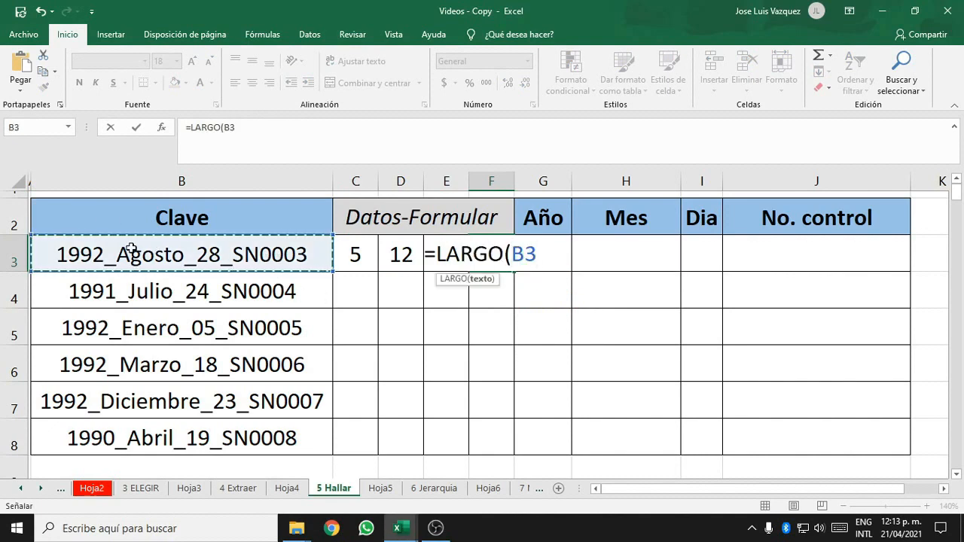
key("Return")
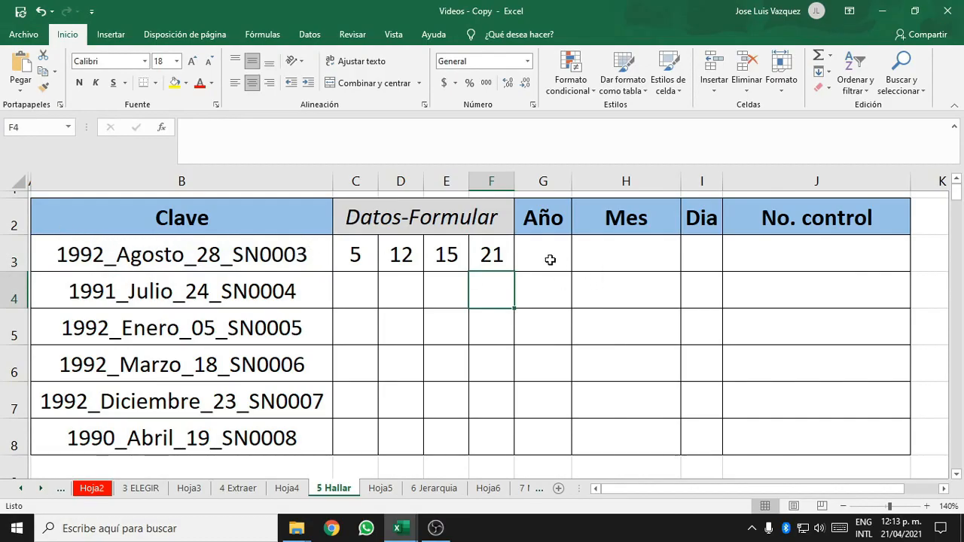
Fill the formulas in C3:F3 down to row 8 and review columns C to F one by one
left_click_drag(355, 255, 495, 445)
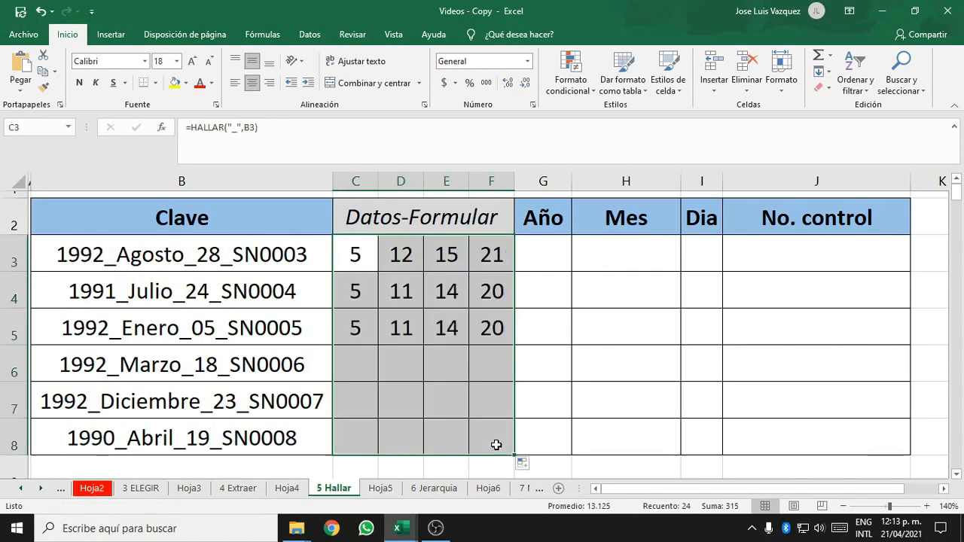
left_click(356, 180)
left_click(394, 178)
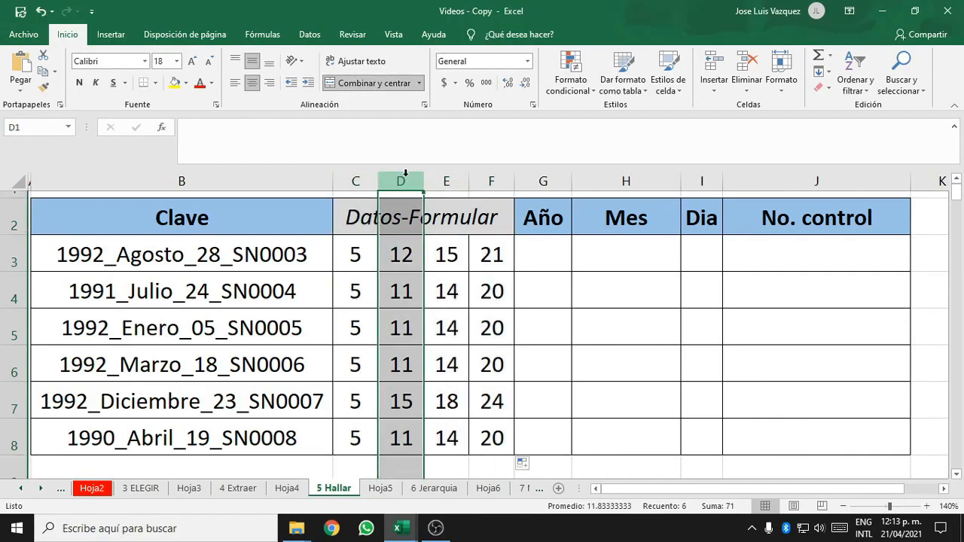
left_click(446, 177)
left_click(503, 178)
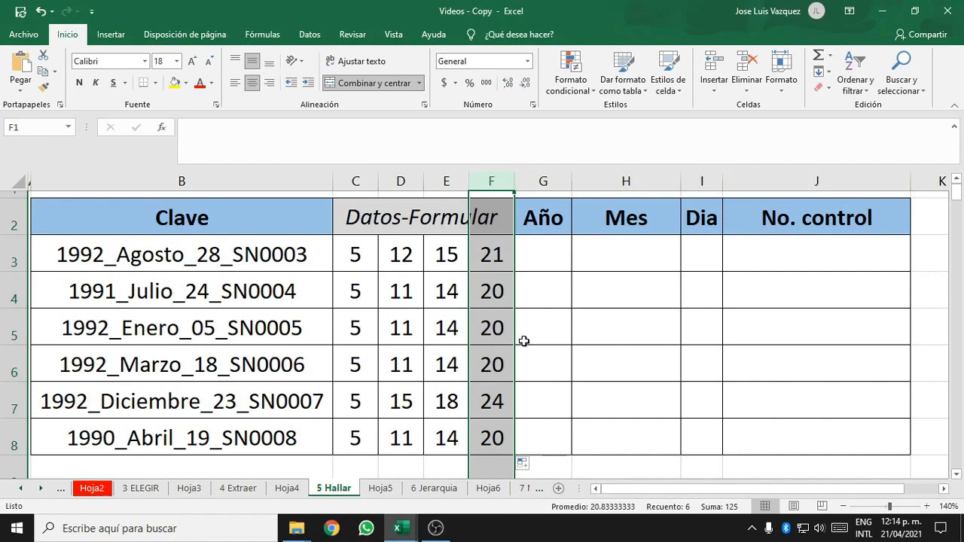
Enter =IZQUIERDA(B3,C3) in G3 to extract the year from the start of the key
left_click(554, 252)
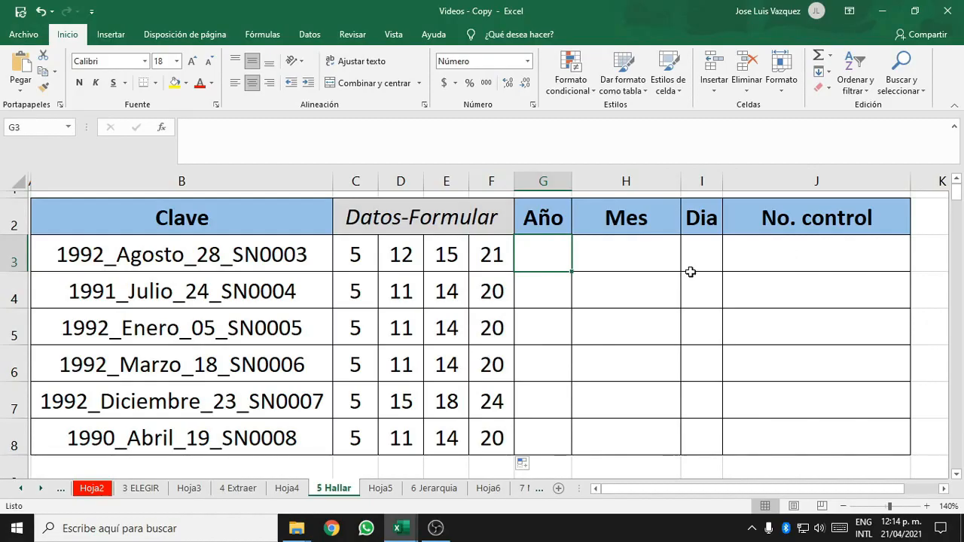
type("=")
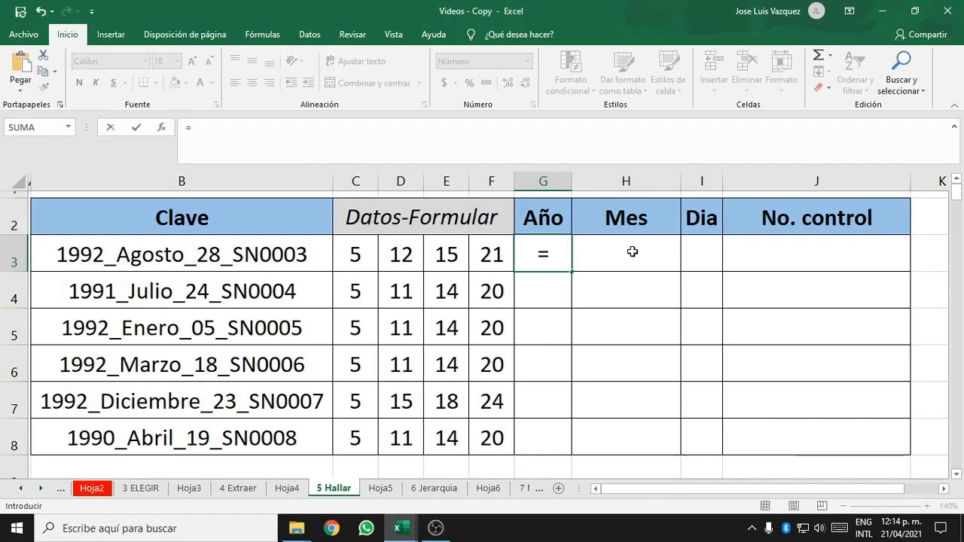
type("IZQUIERDA(")
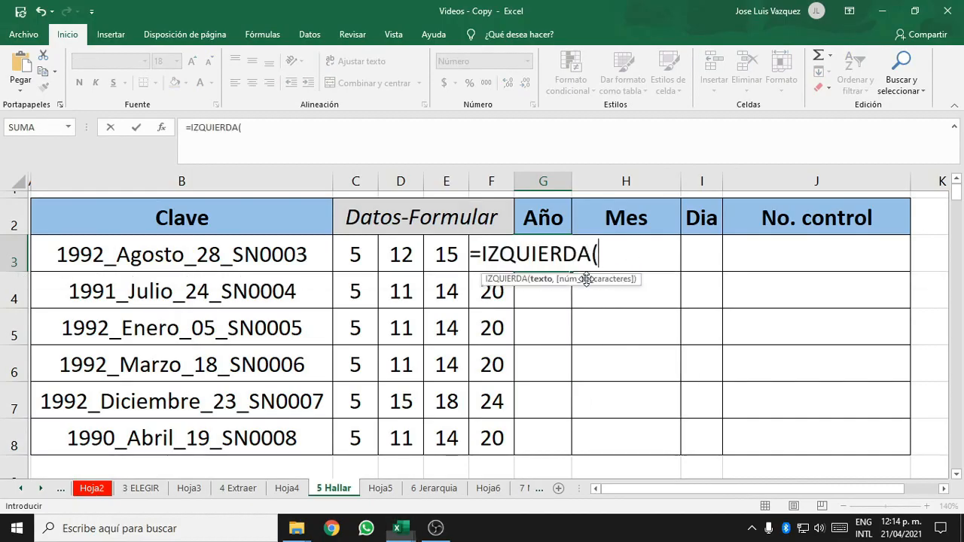
double_click(586, 278)
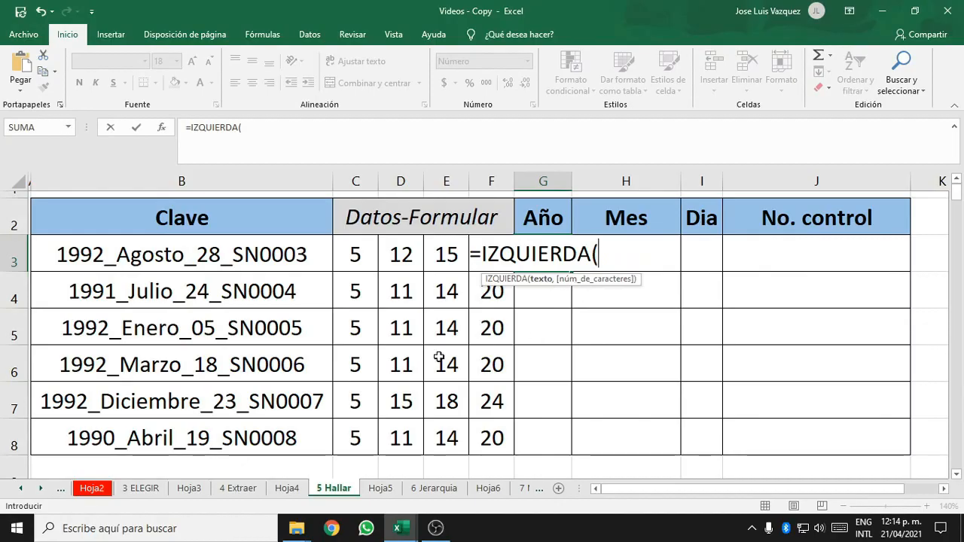
left_click(197, 259)
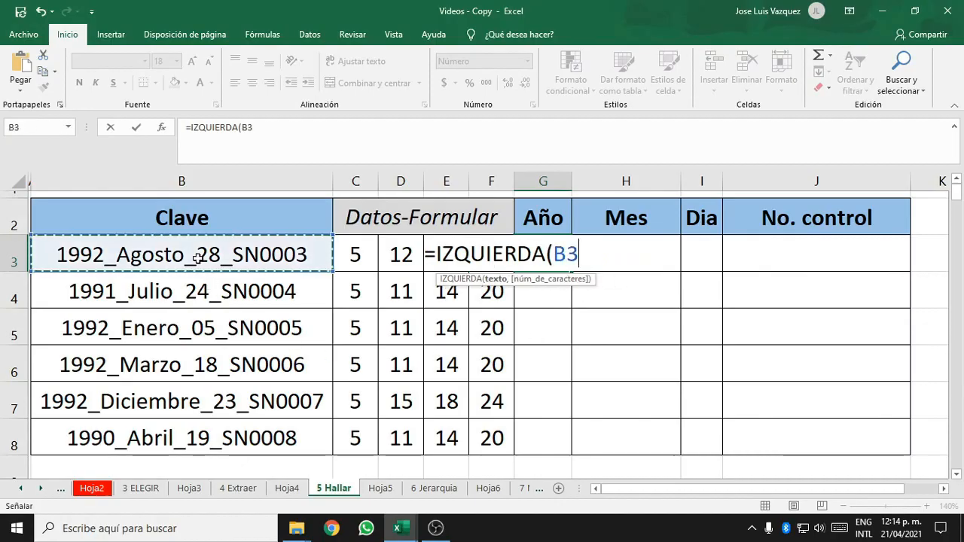
type(",")
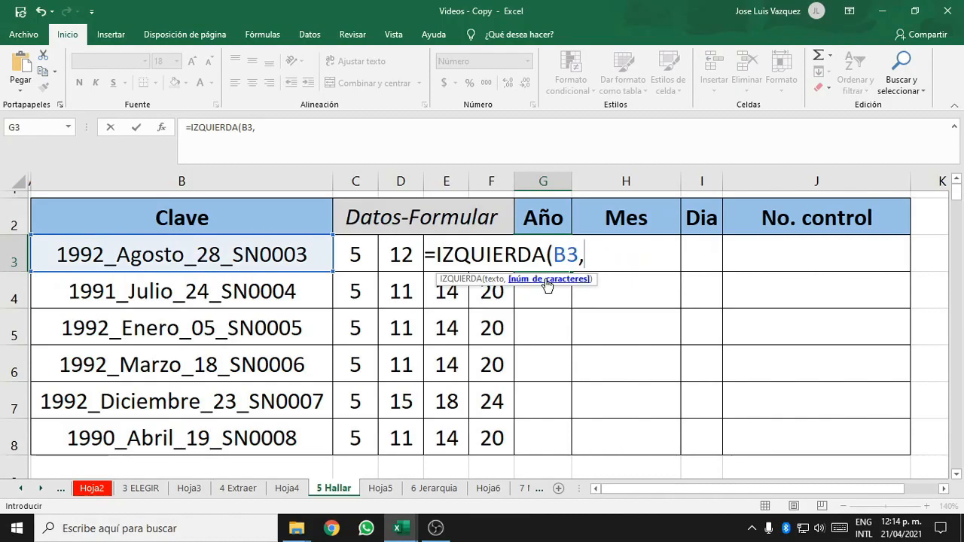
left_click(357, 256)
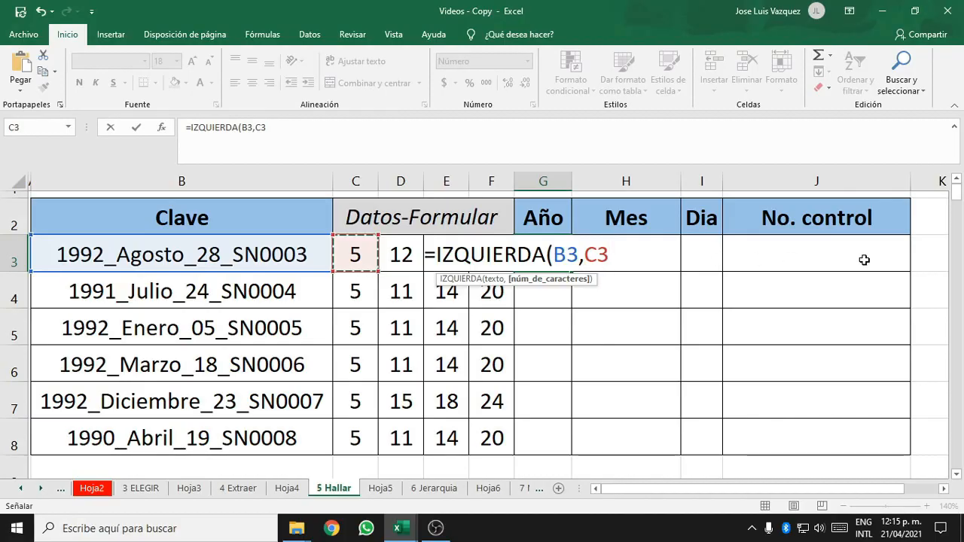
key("Return")
Change the G3 formula to =IZQUIERDA(B3,C3-1) to leave out the underscore, and fill it down to G8
left_click(536, 258)
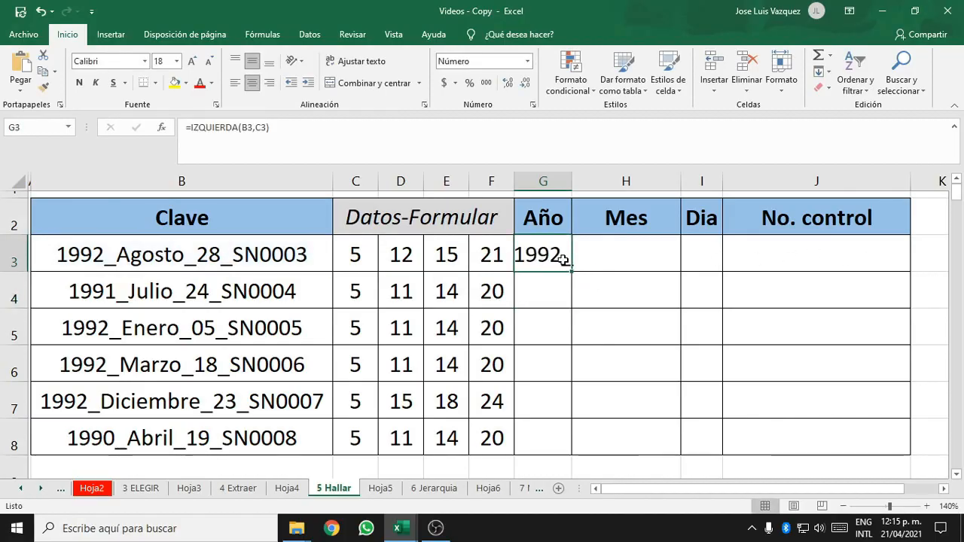
double_click(555, 261)
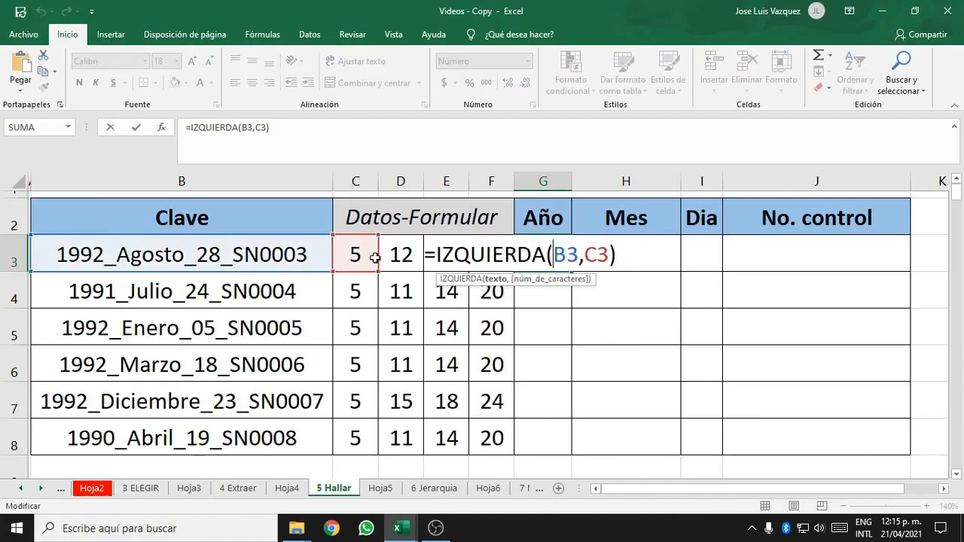
left_click(606, 255)
type("-")
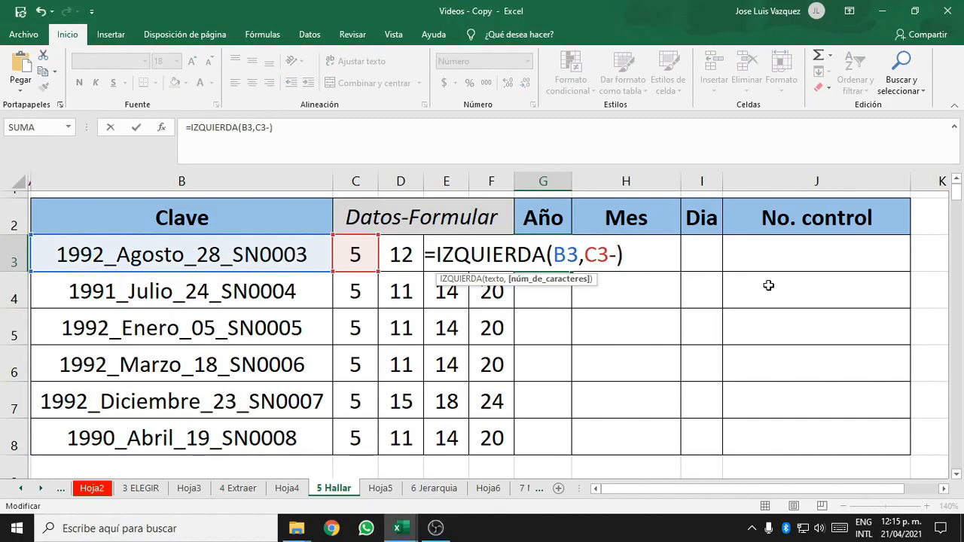
type("1")
key("Return")
left_click(553, 264)
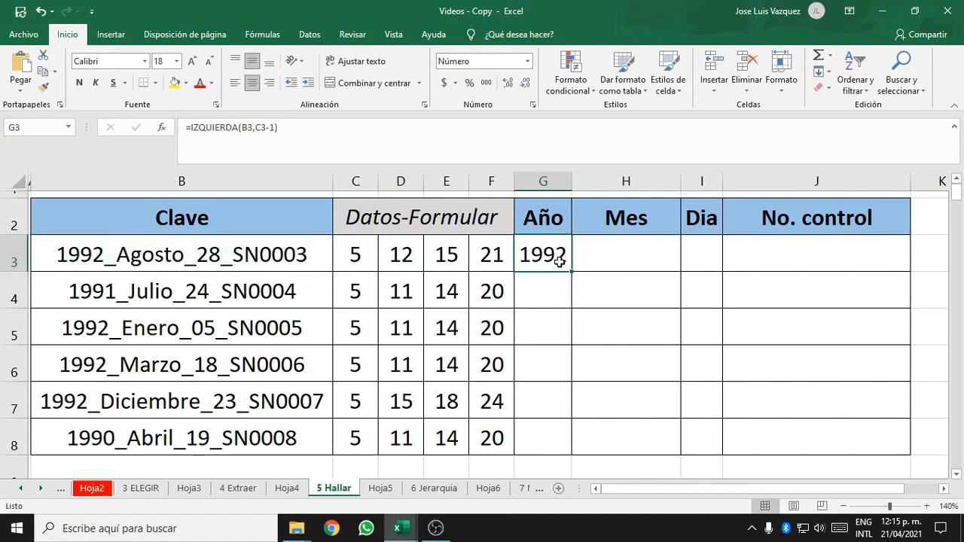
left_click_drag(585, 269, 557, 442)
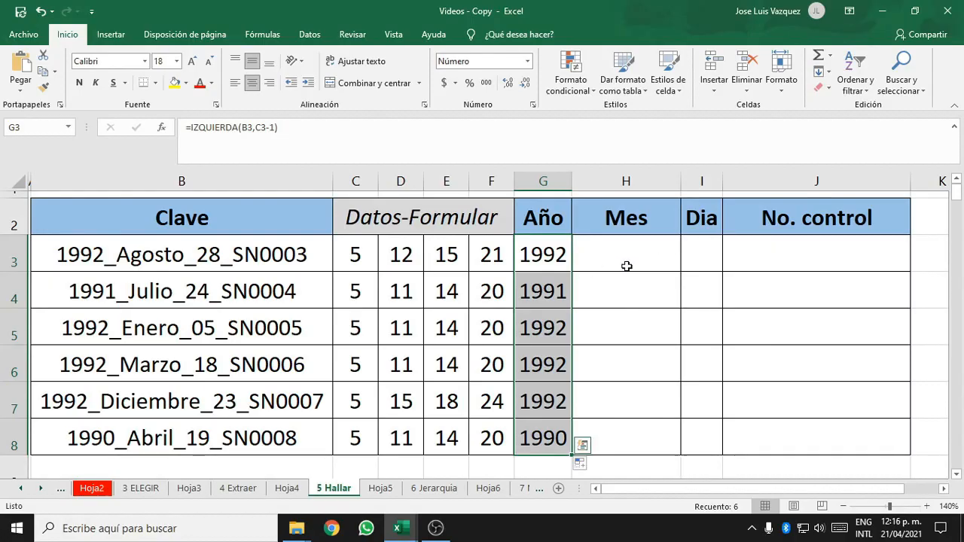
Enter =EXTRAE(B3,C3+1,E3-C3-1) in H3 to extract the month from the key
left_click(626, 265)
type("=")
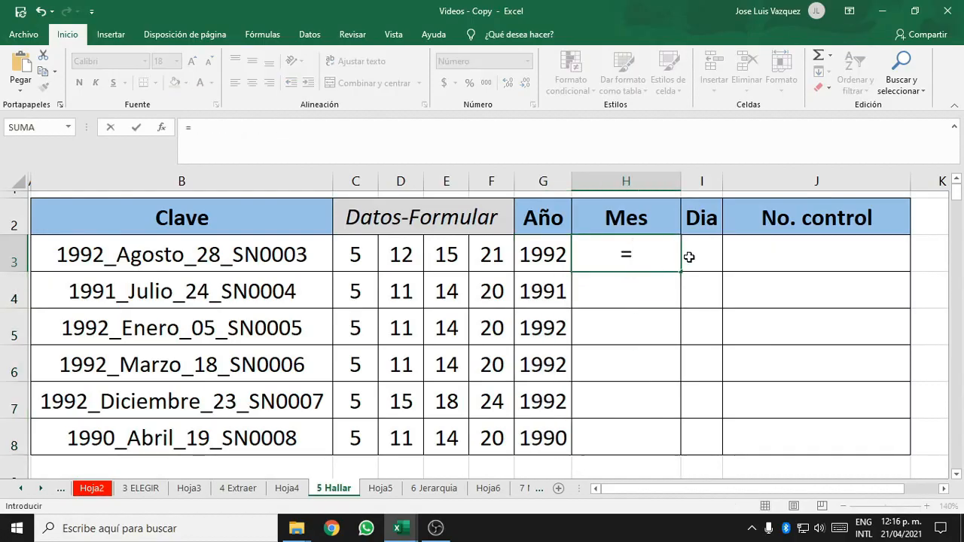
type("EXTR")
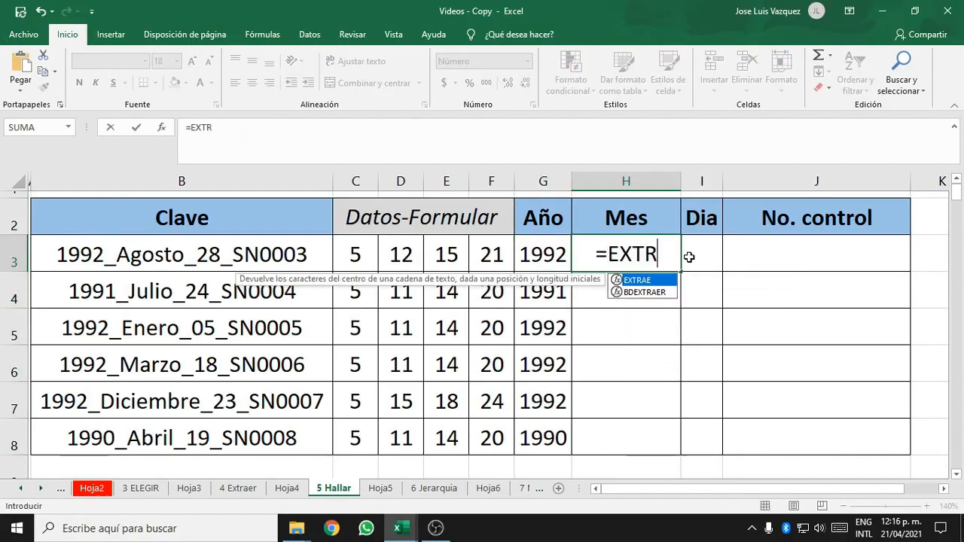
double_click(653, 287)
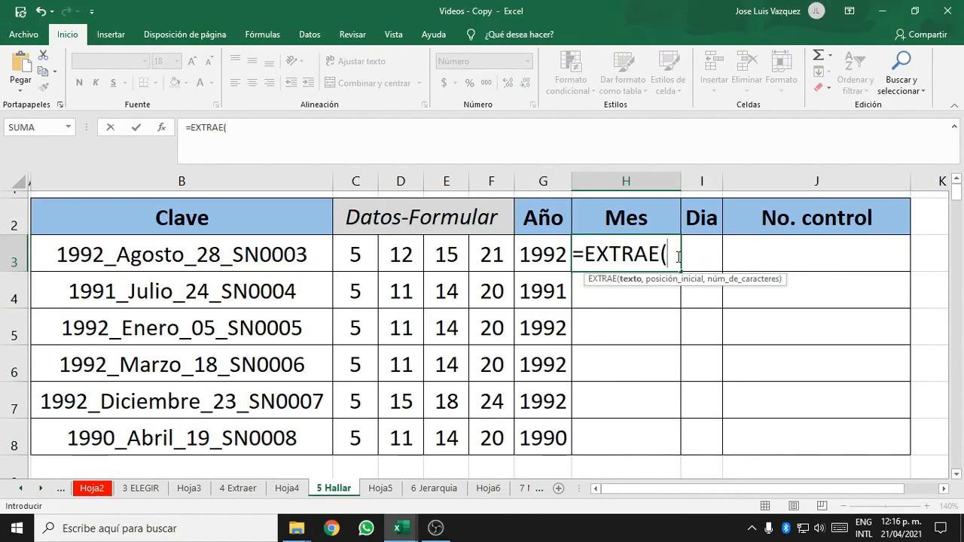
left_click(209, 256)
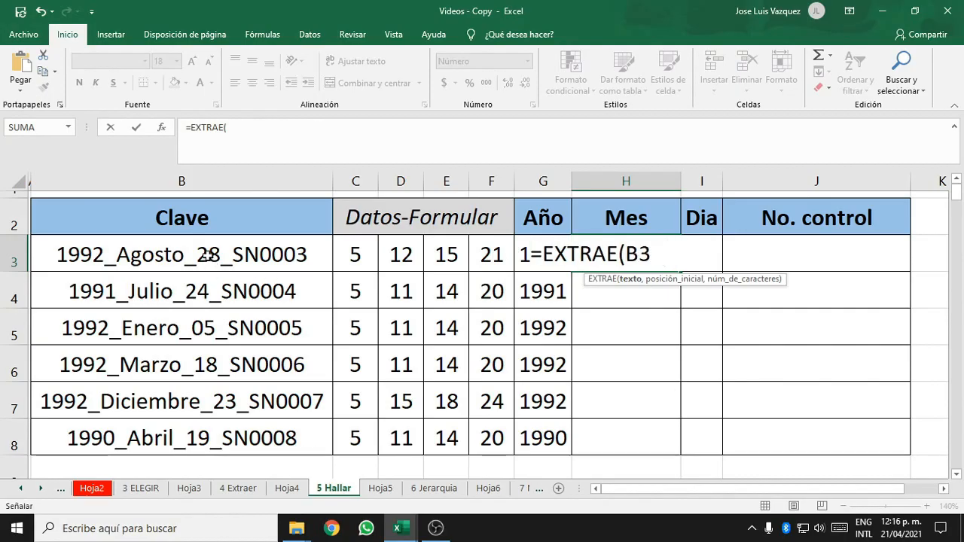
type(",")
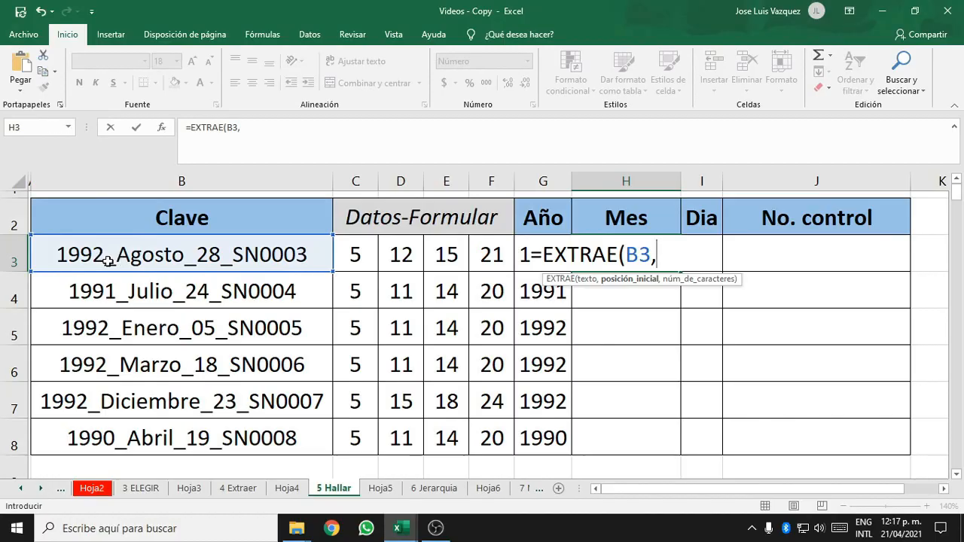
left_click(362, 254)
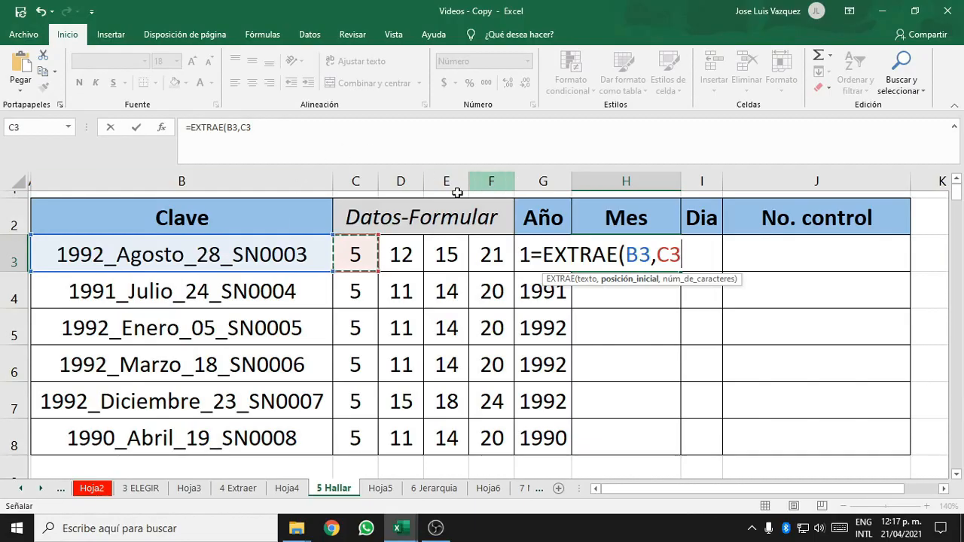
type("+")
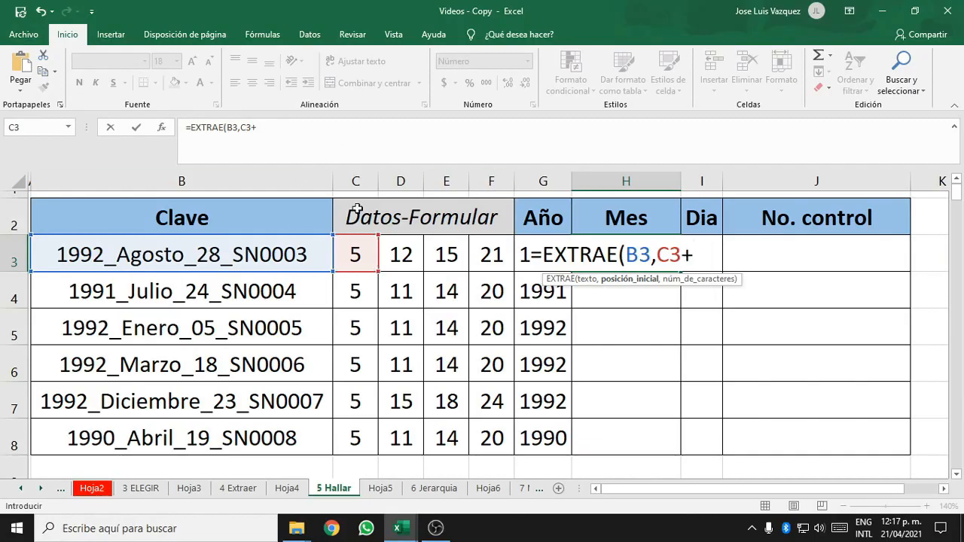
type("1")
type(",")
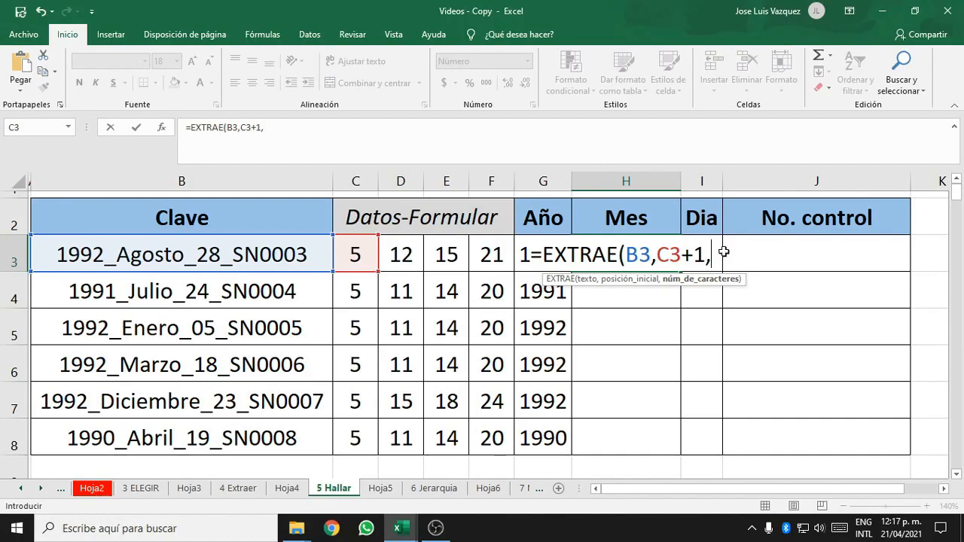
left_click(451, 258)
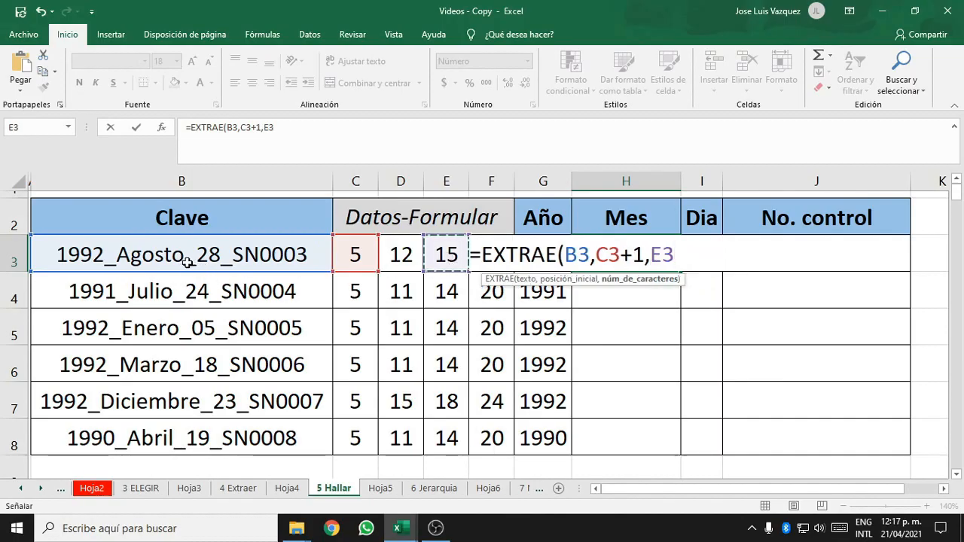
type("-")
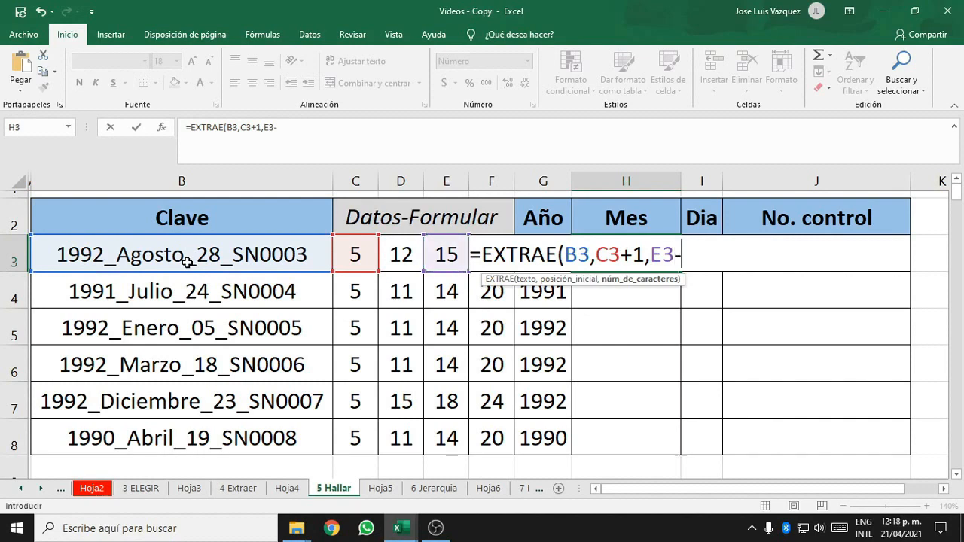
left_click(358, 254)
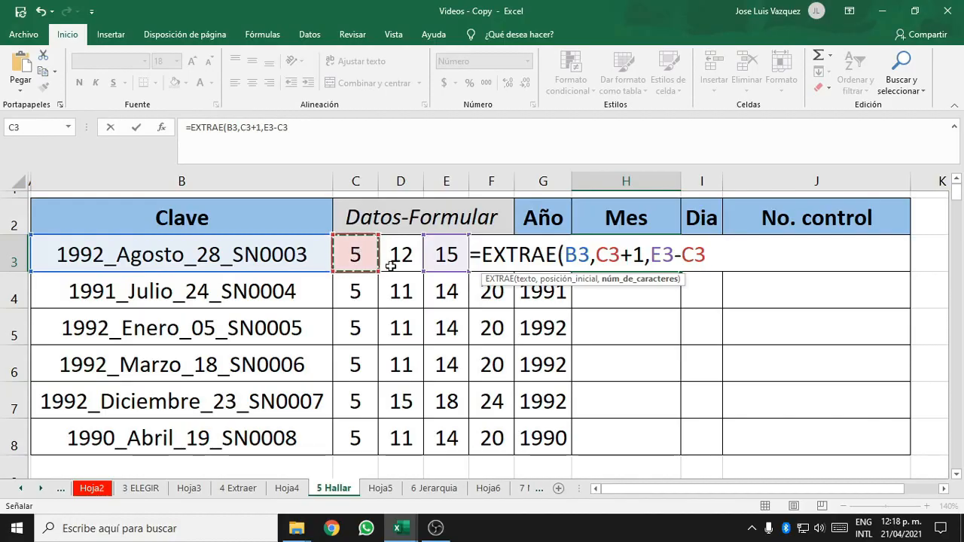
type("-")
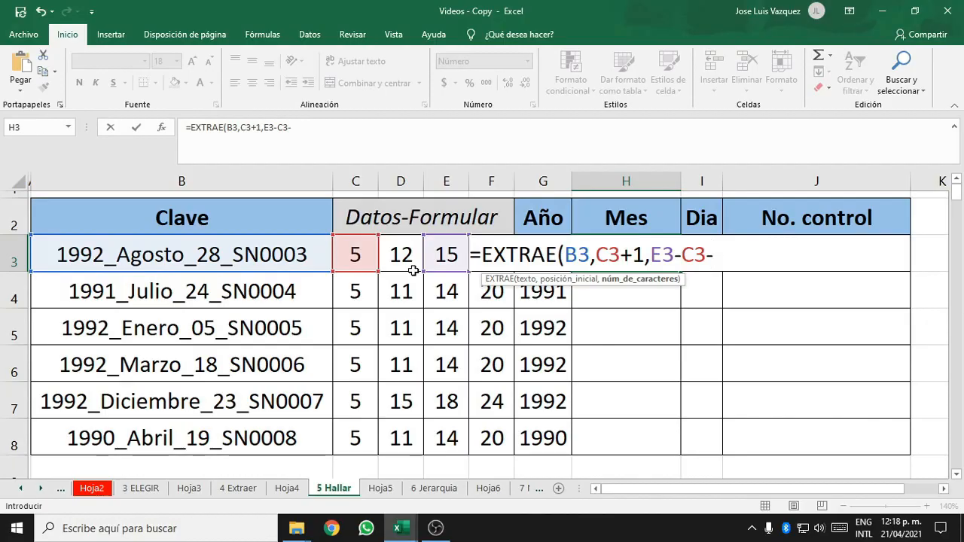
type("1")
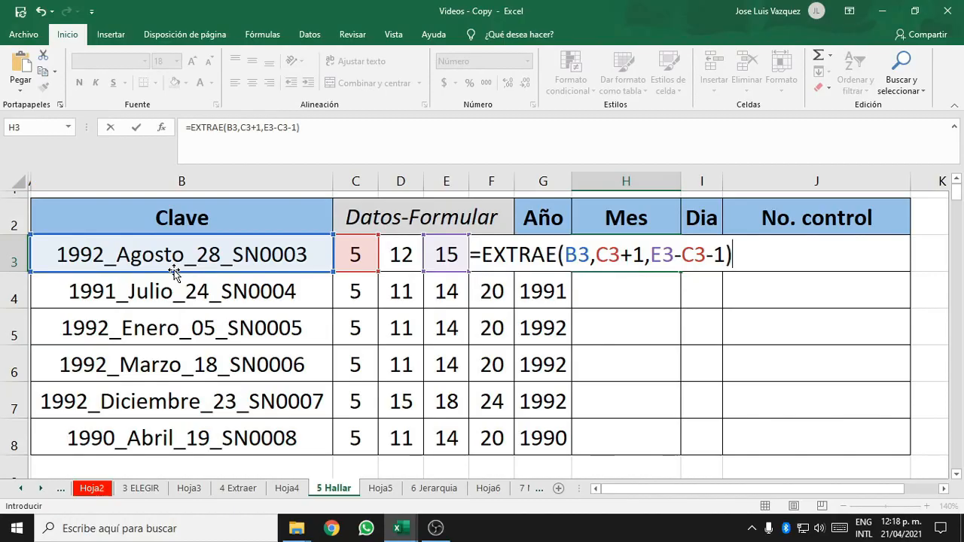
key("Return")
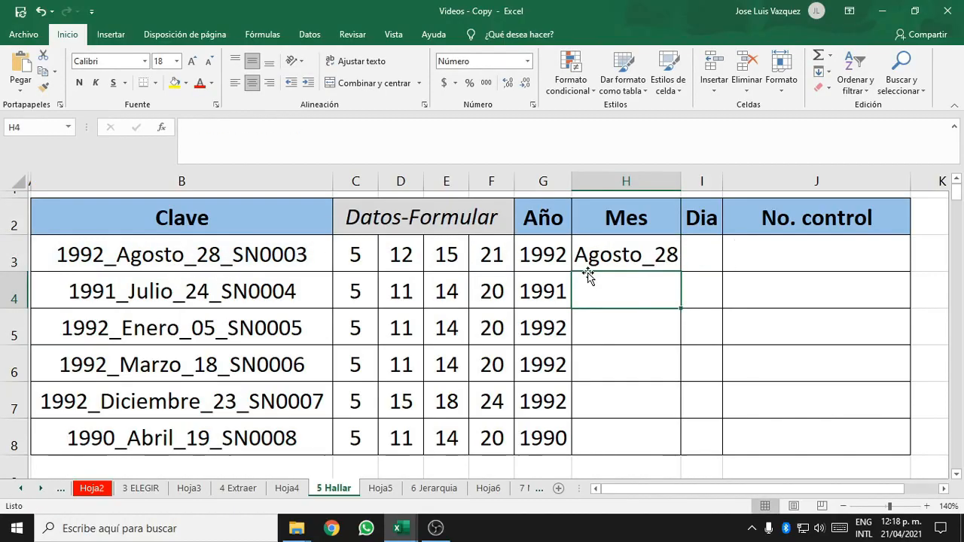
Change the H3 formula to =EXTRAE(B3,C3+1,D3-C3-1) so it ends at the second underscore, and fill it down to H8
left_click(634, 256)
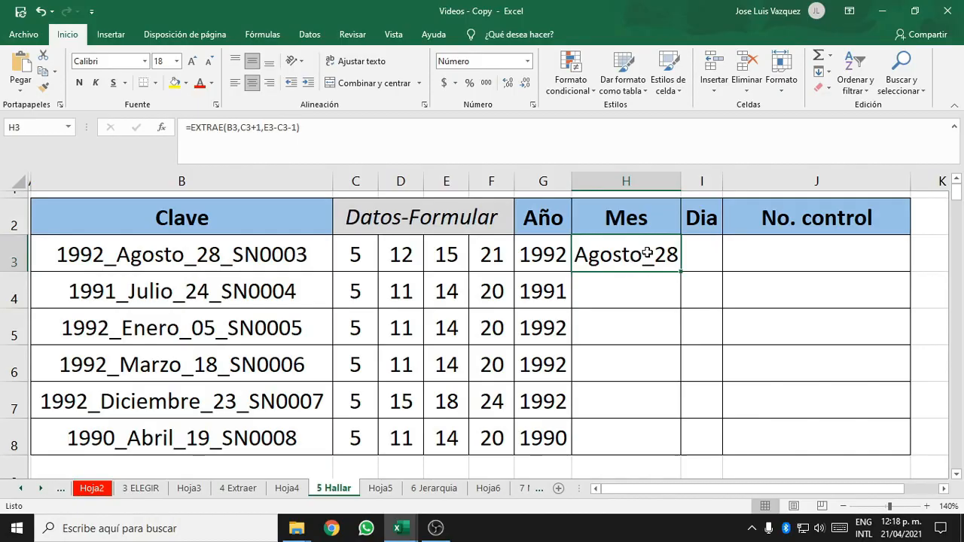
double_click(648, 252)
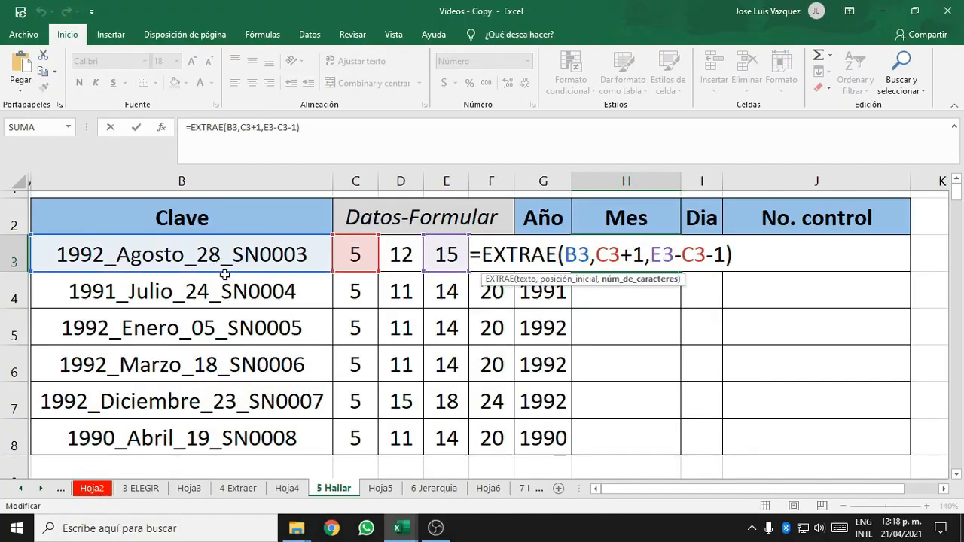
left_click(667, 260)
left_click_drag(437, 273, 404, 274)
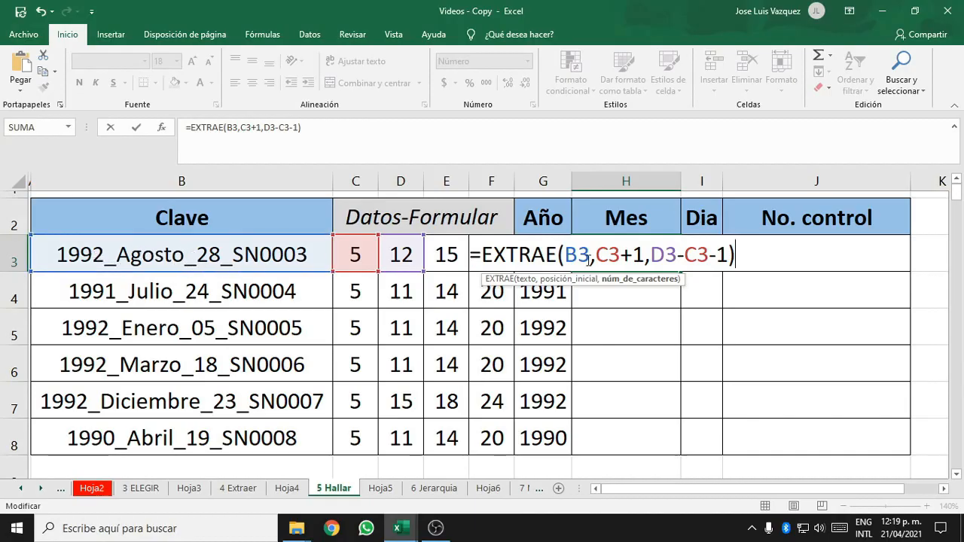
key("Return")
left_click(649, 265)
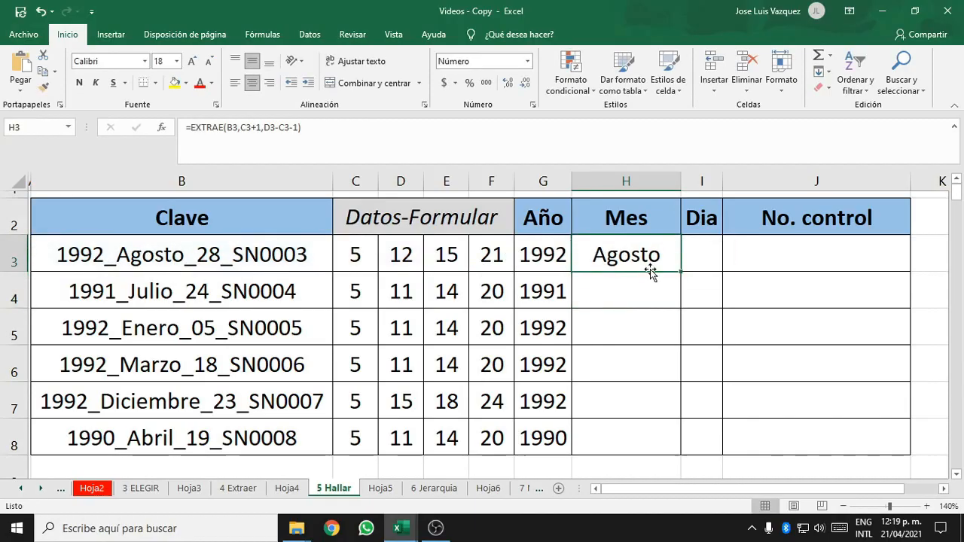
left_click_drag(680, 271, 675, 439)
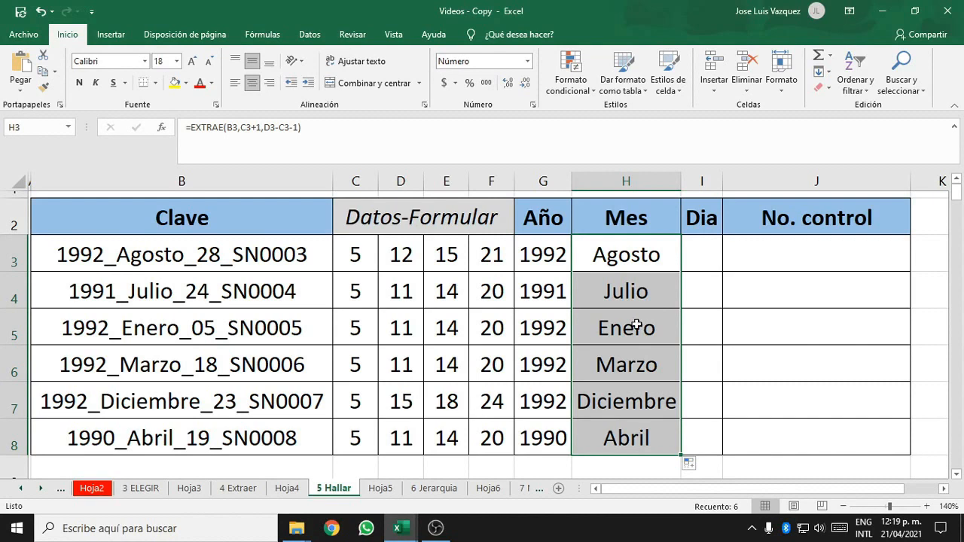
Enter =EXTRAE(B3,D3+1,E3-D3-1) in I3 to extract the day from the key, and fill it down to I8
left_click(707, 250)
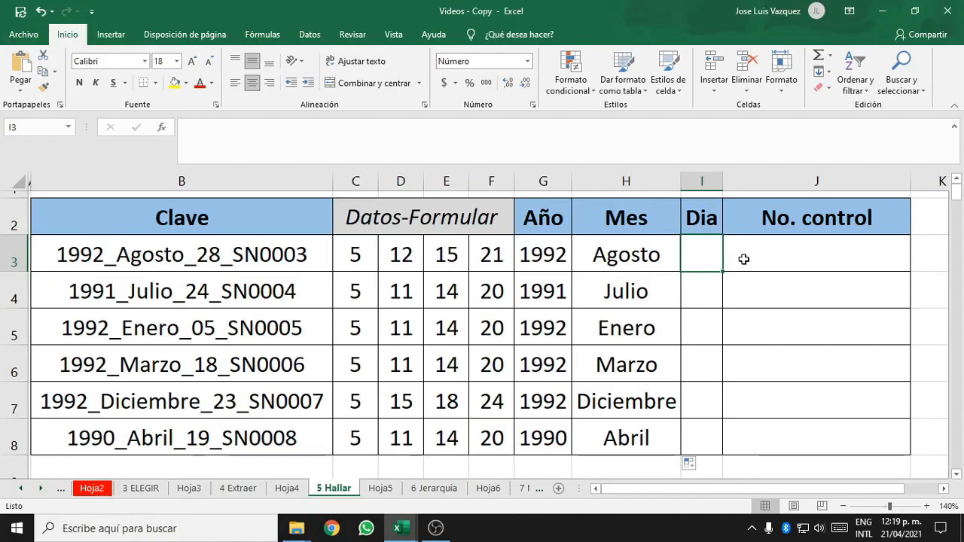
type("=")
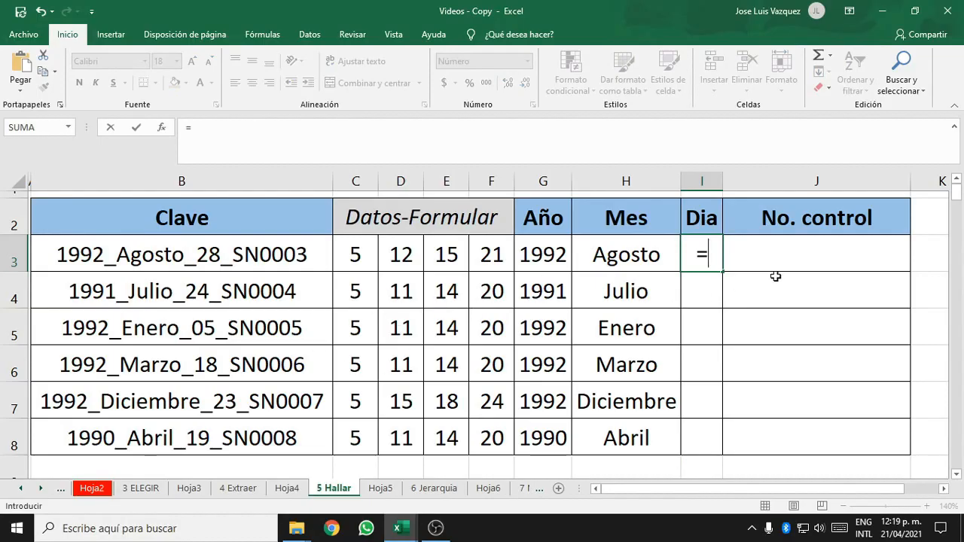
type("EXTR")
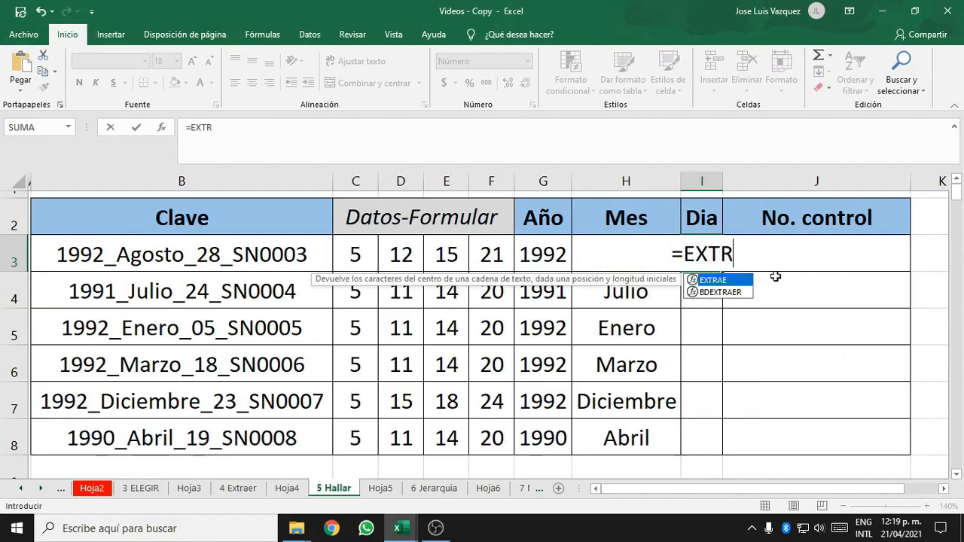
double_click(721, 281)
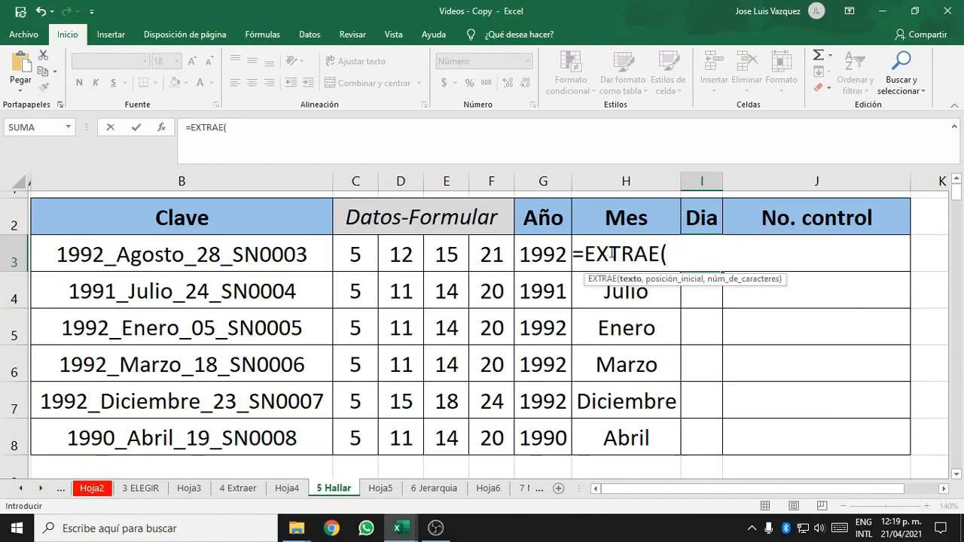
left_click(201, 256)
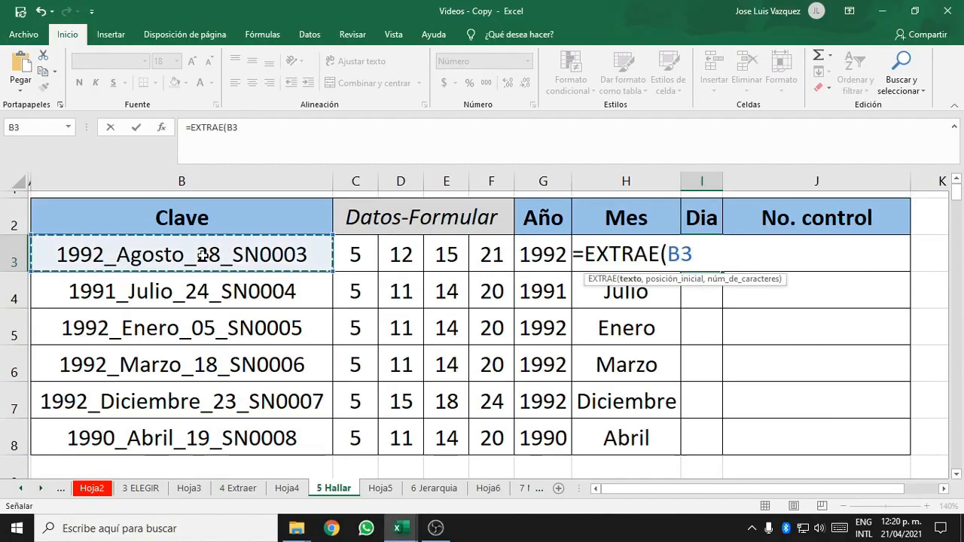
type(",")
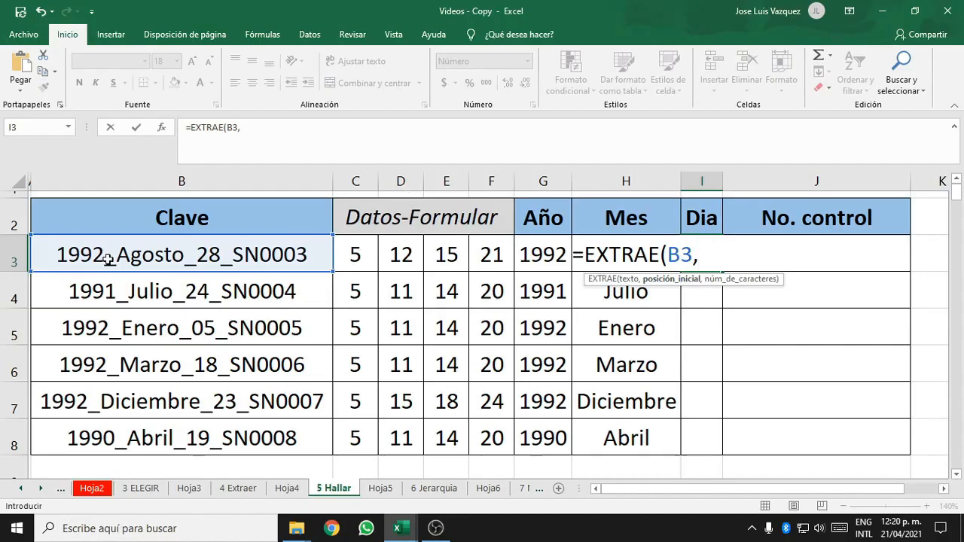
left_click(396, 256)
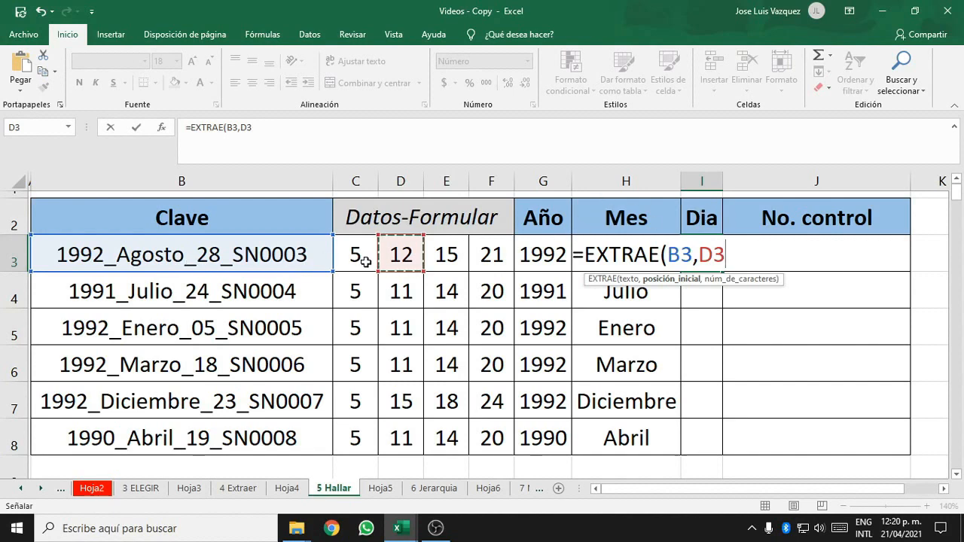
type("+1,")
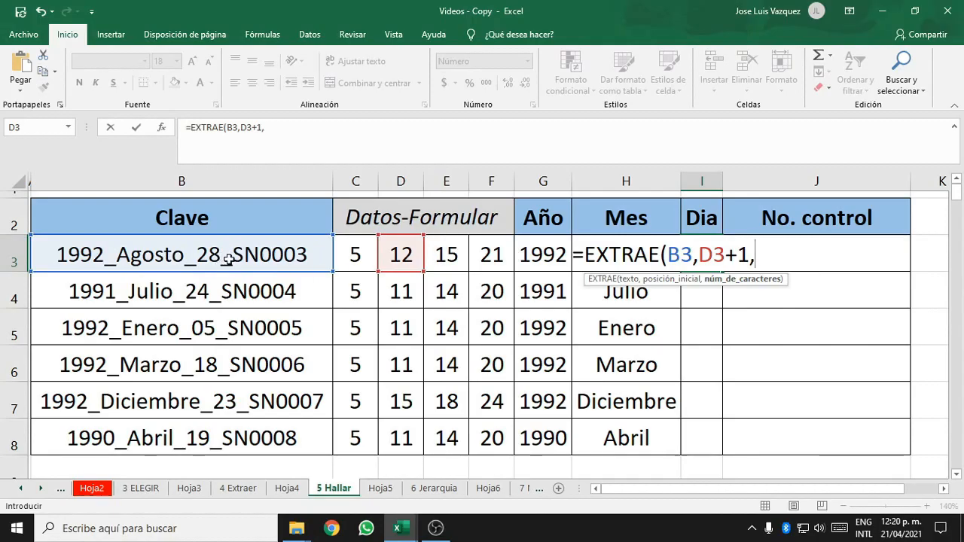
left_click(449, 255)
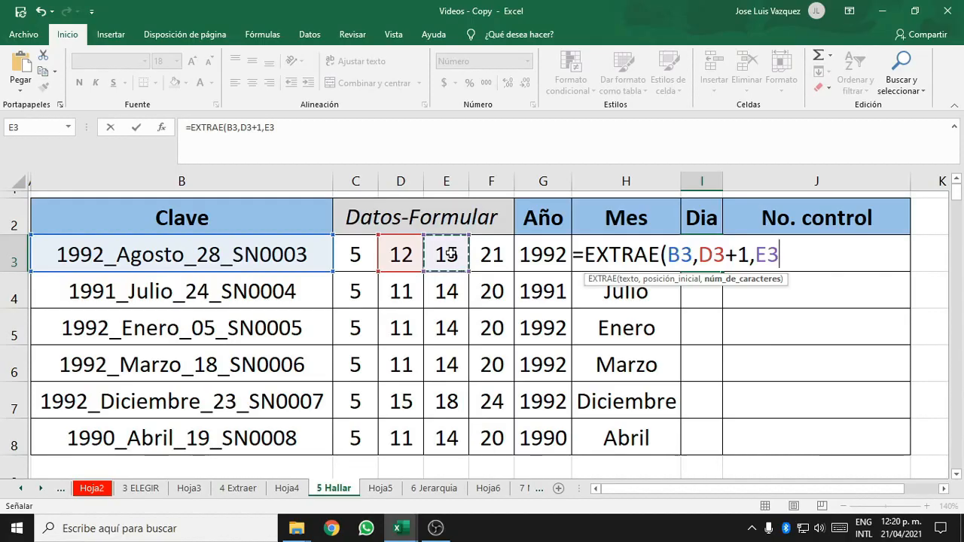
type("_")
key("BackSpace")
type("-")
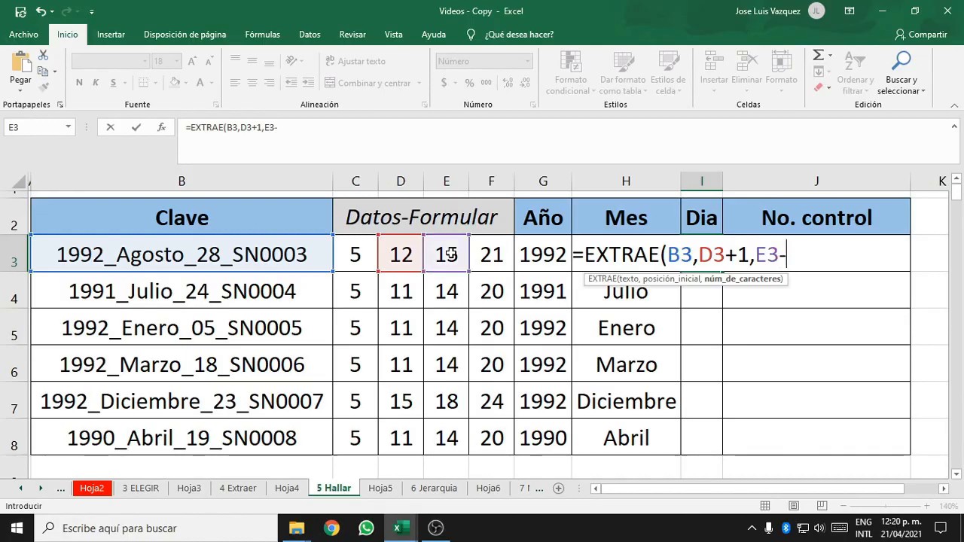
left_click(397, 256)
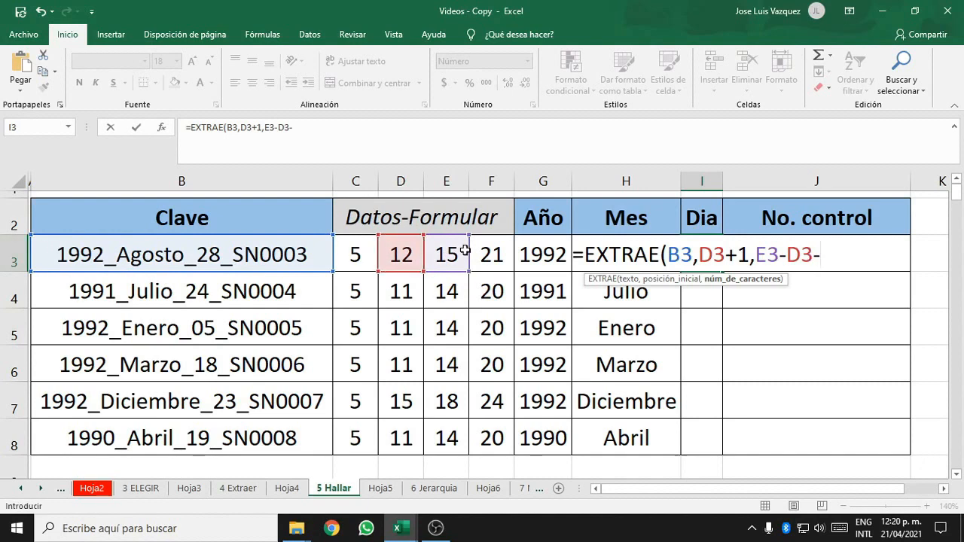
type("1")
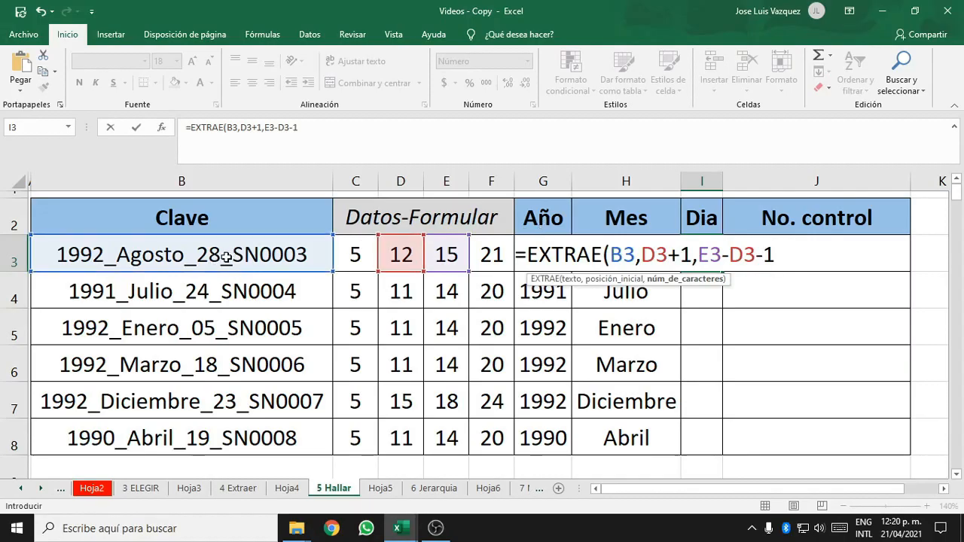
key("Return")
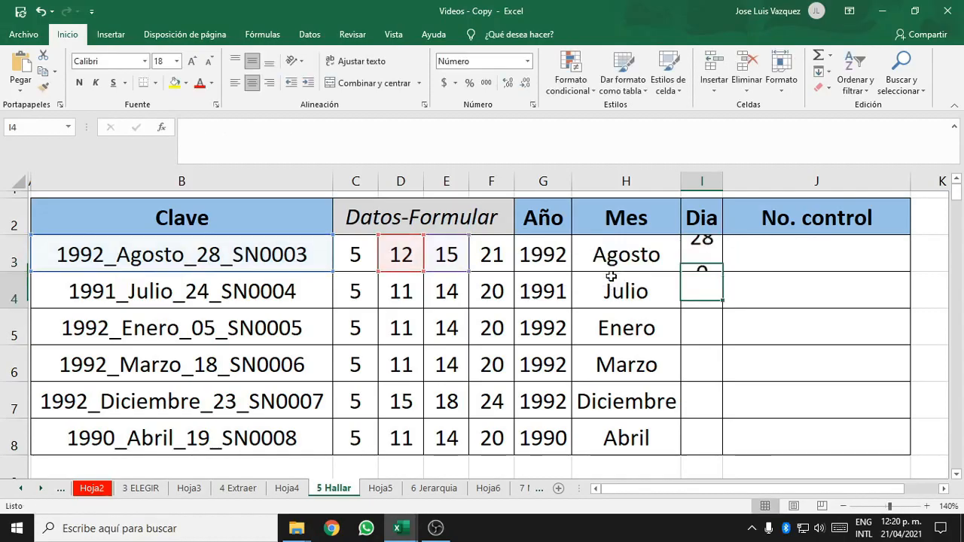
left_click(705, 254)
left_click_drag(721, 271, 714, 448)
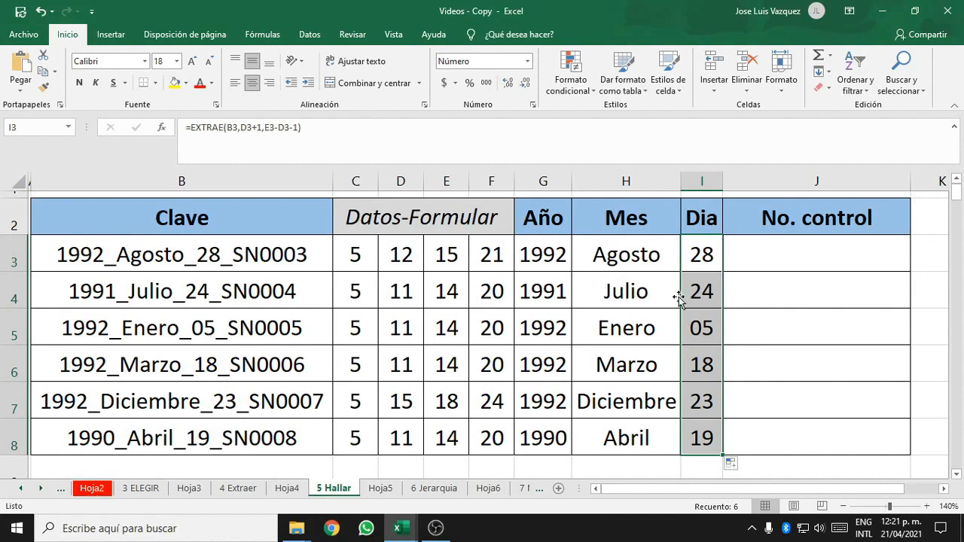
Enter =DERECHA(B3,F3-E3) in J3 to extract the control number from the key, and fill it down to J8
left_click(758, 267)
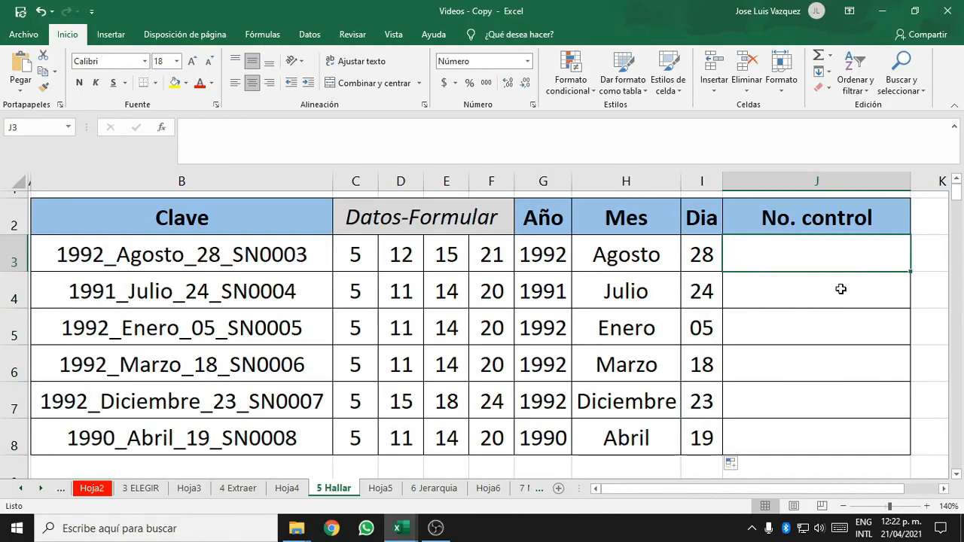
left_click(806, 286)
left_click(768, 250)
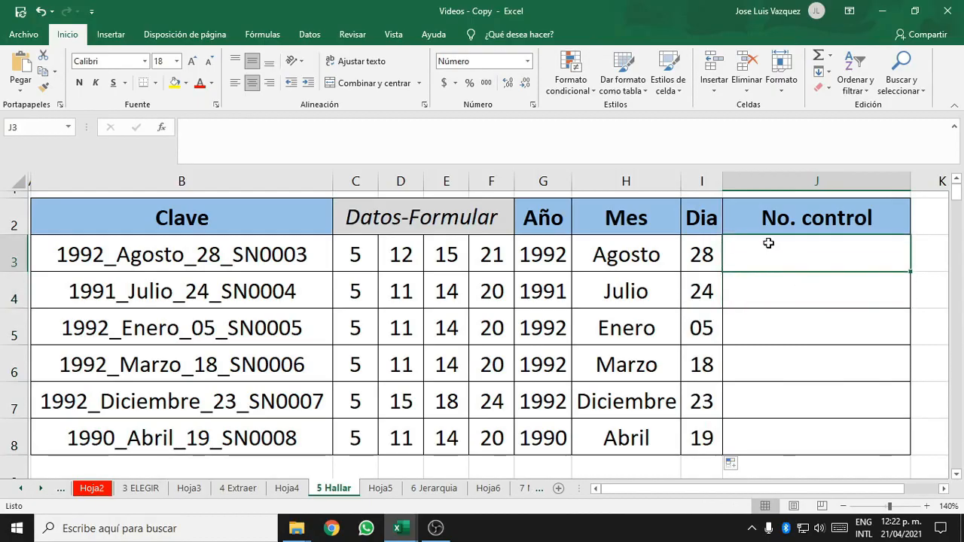
left_click(558, 257)
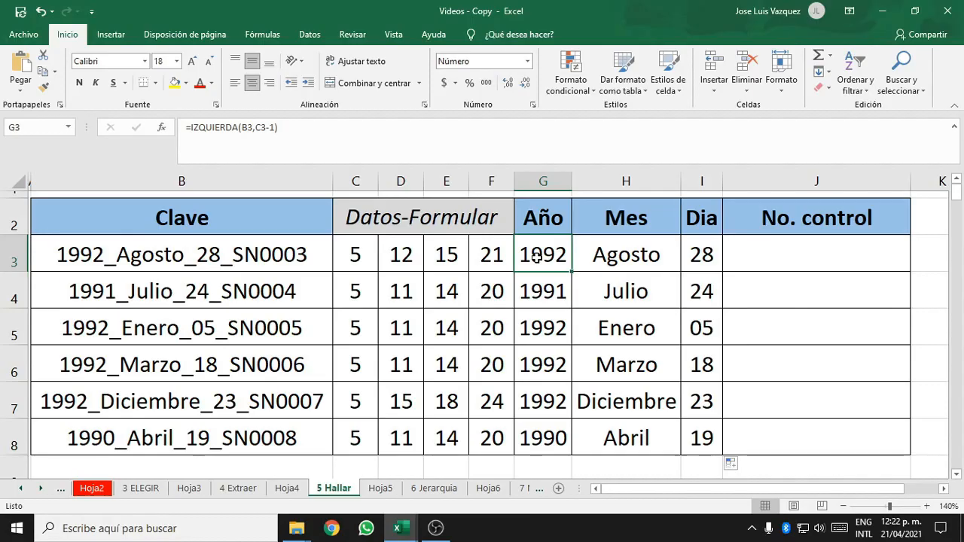
left_click(763, 257)
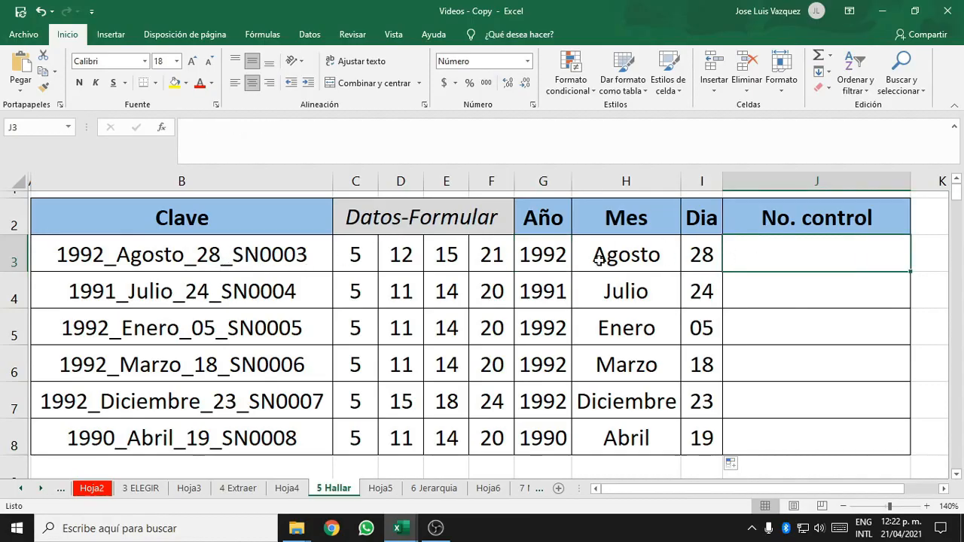
type("=D")
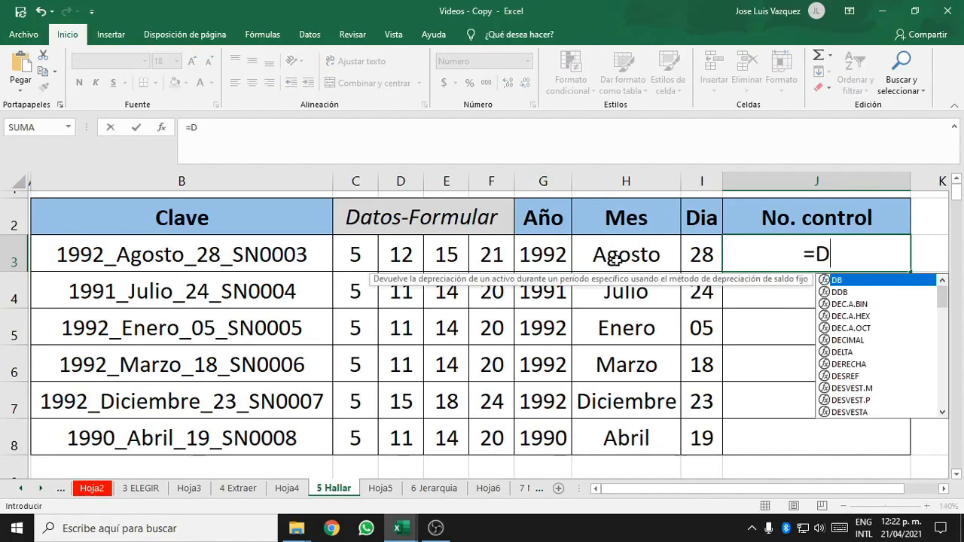
type("ERE")
key("Tab")
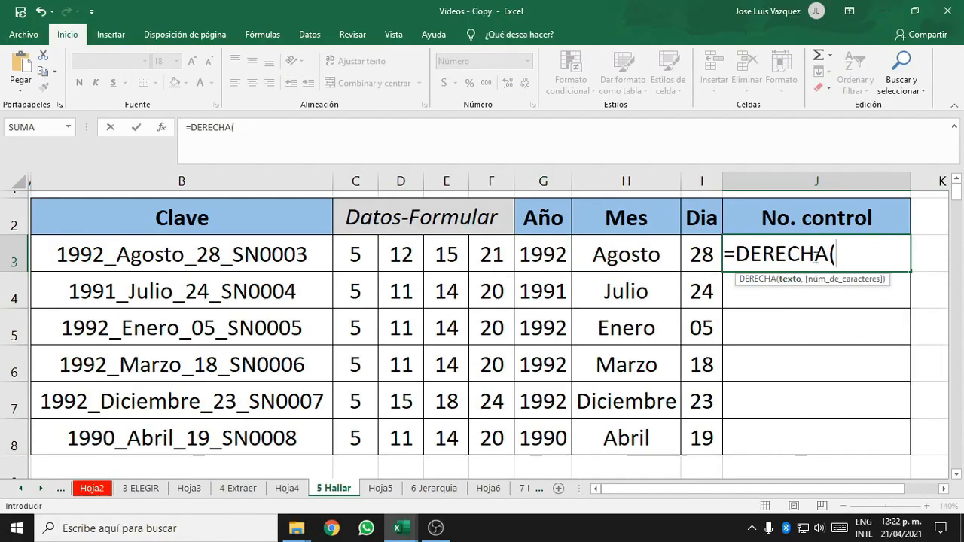
left_click(254, 263)
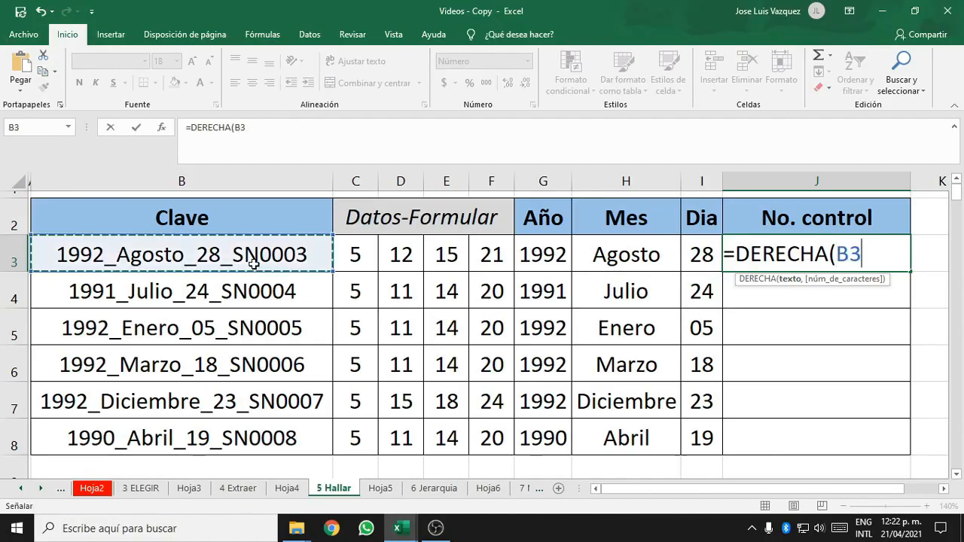
type(",")
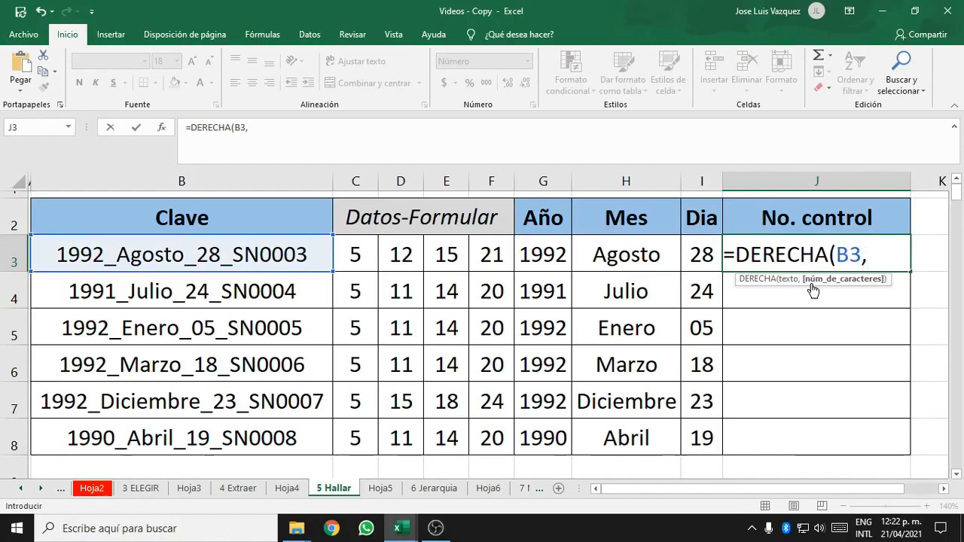
left_click(497, 255)
type("-")
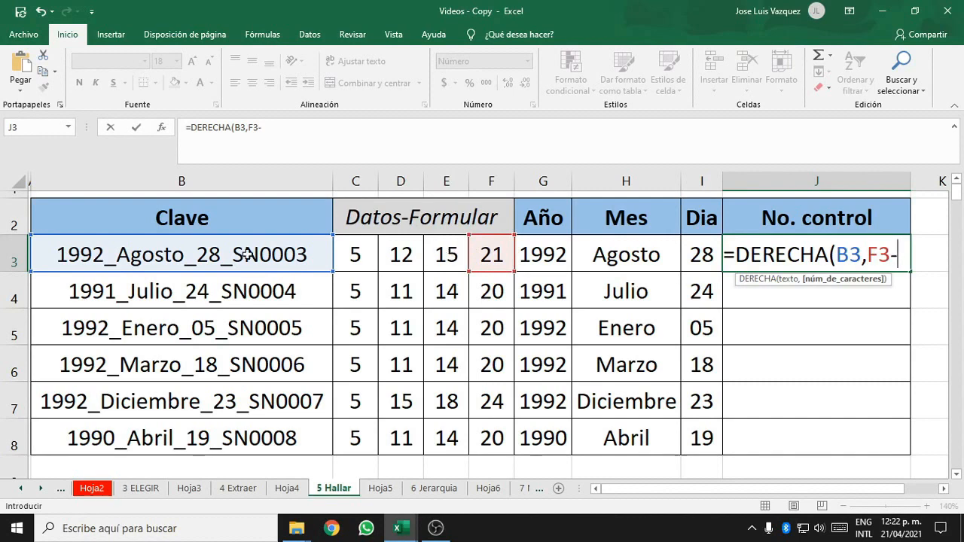
left_click(447, 258)
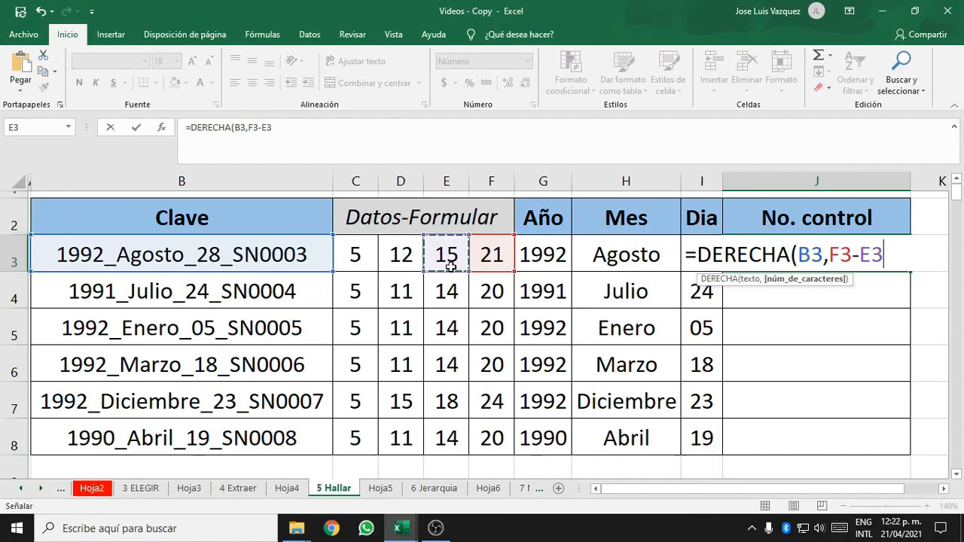
key("Return")
left_click(824, 261)
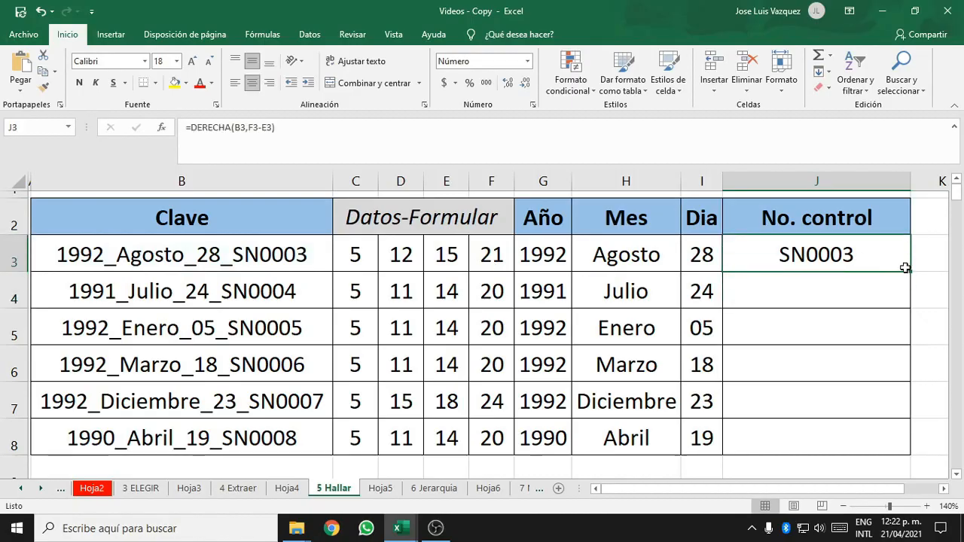
left_click_drag(909, 272, 889, 456)
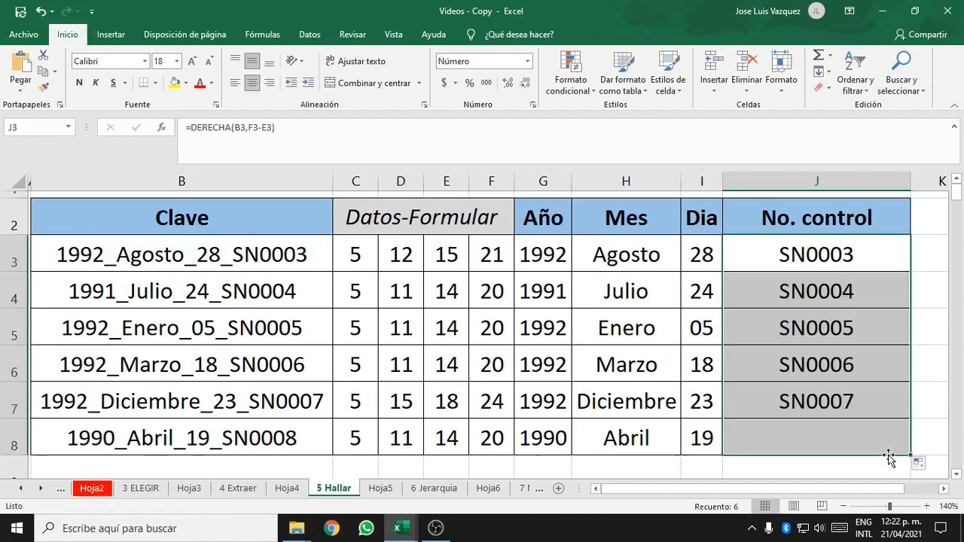
Review the finished table, comparing the keys in B3:B8 with the extracted year, month, day and control number in G3:J8
left_click(579, 294)
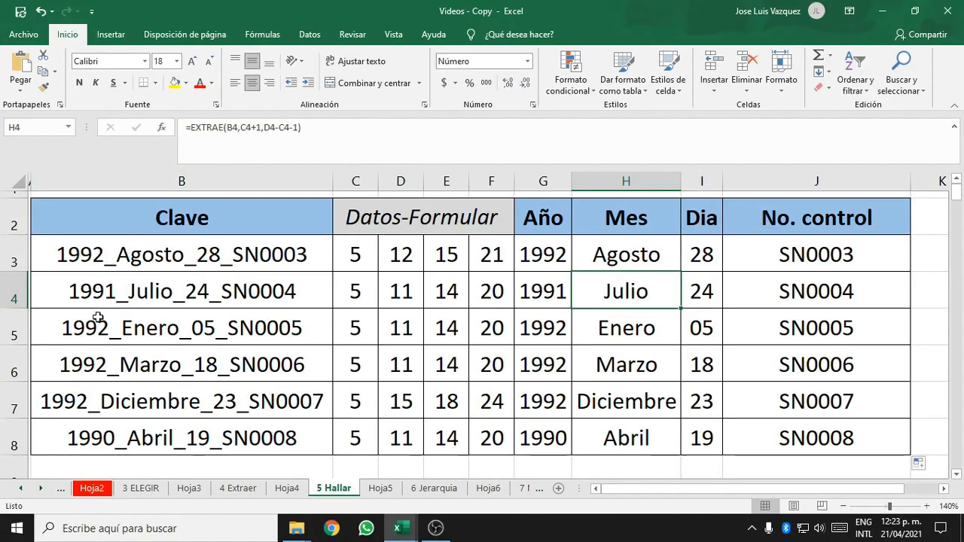
left_click(166, 255)
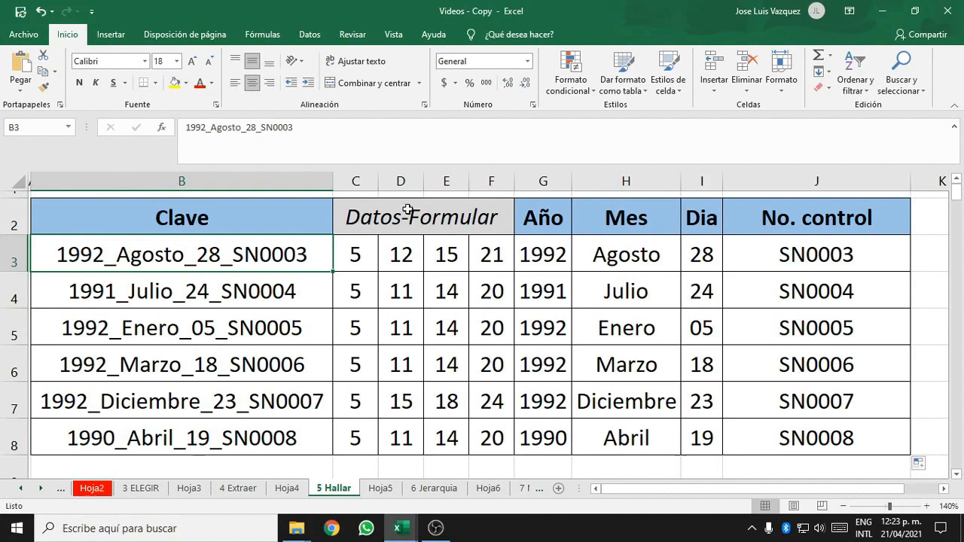
scroll(226, 339, "down", 2)
left_click_drag(221, 284, 208, 433)
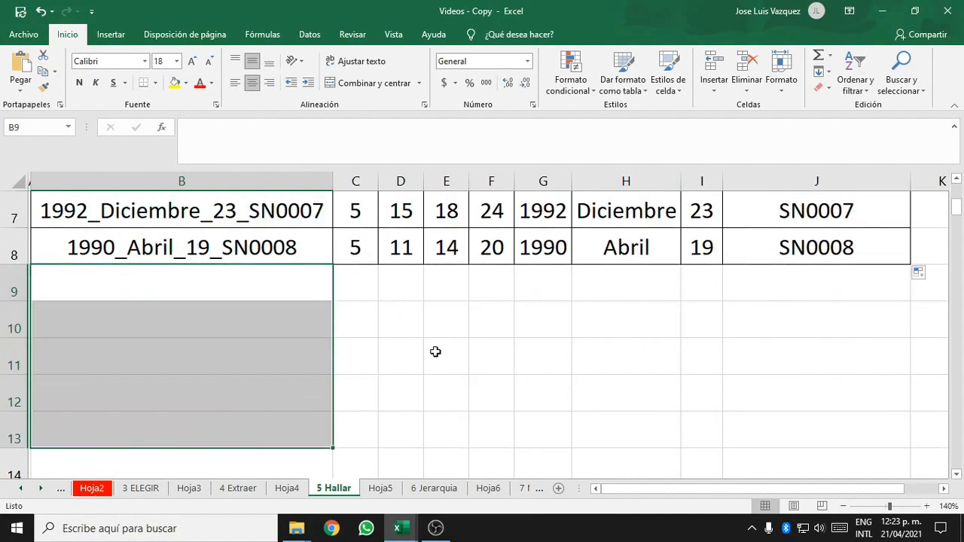
scroll(413, 336, "up", 2)
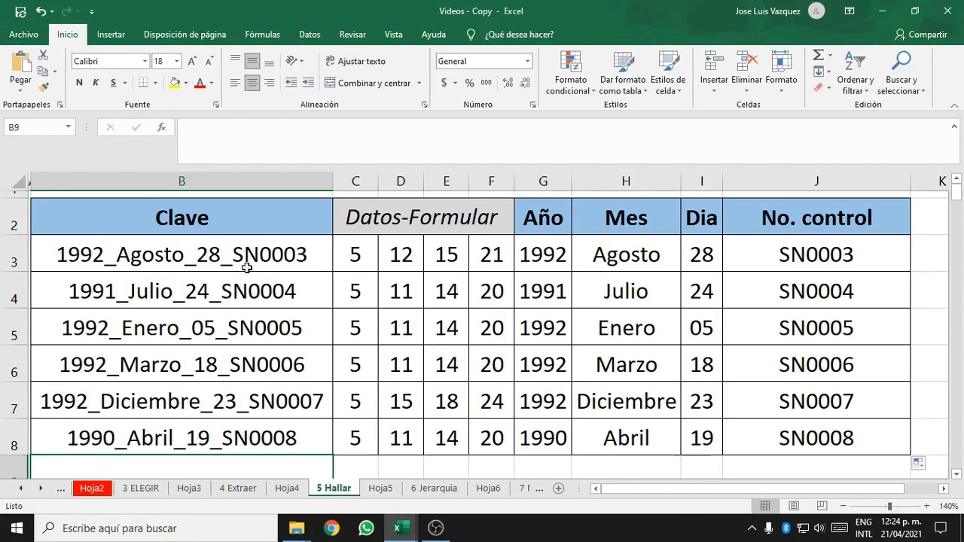
scroll(300, 335, "down", 2)
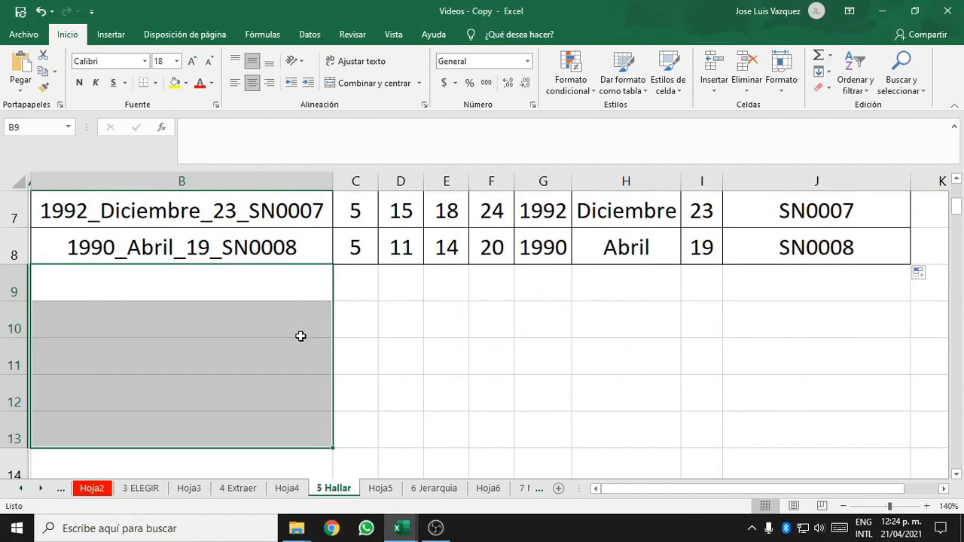
scroll(300, 336, "up", 2)
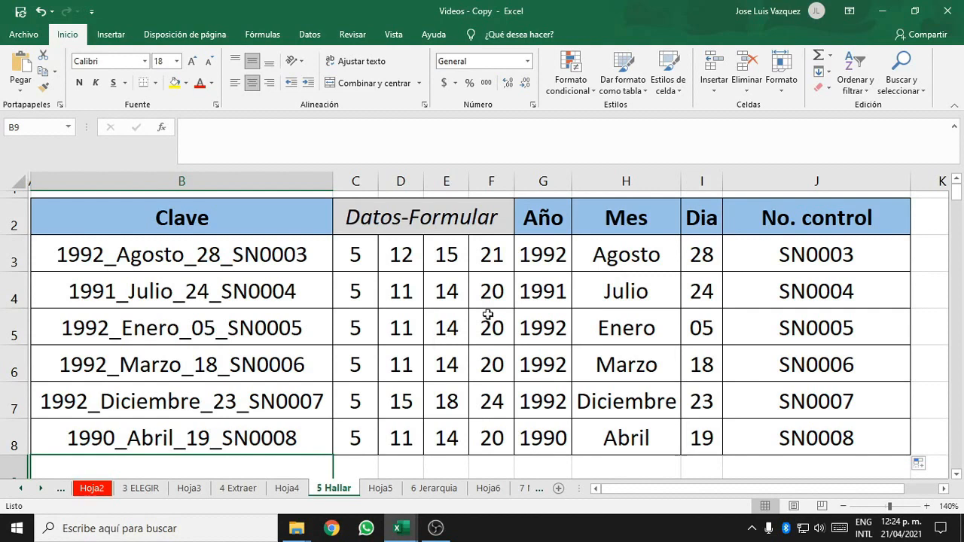
left_click_drag(304, 258, 269, 429)
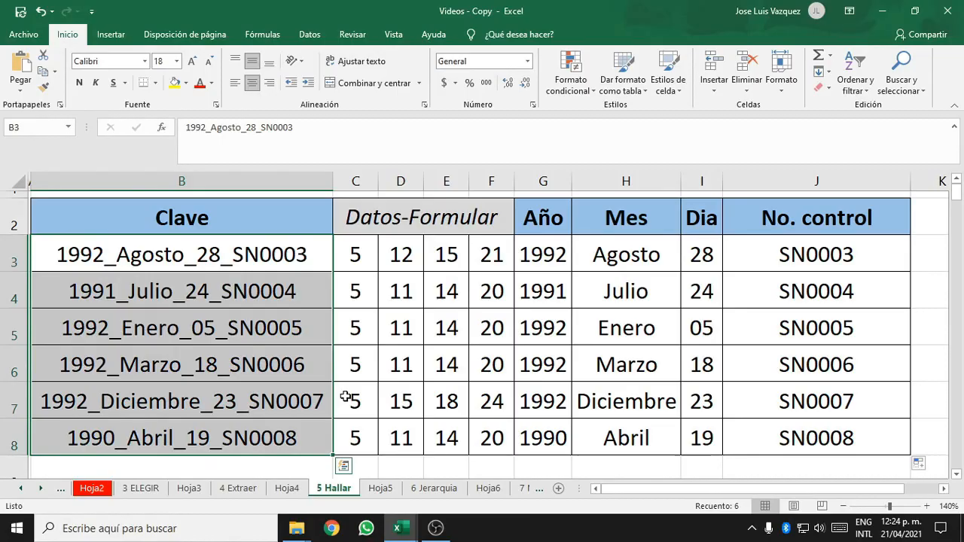
left_click_drag(583, 254, 757, 399)
left_click_drag(542, 254, 803, 439)
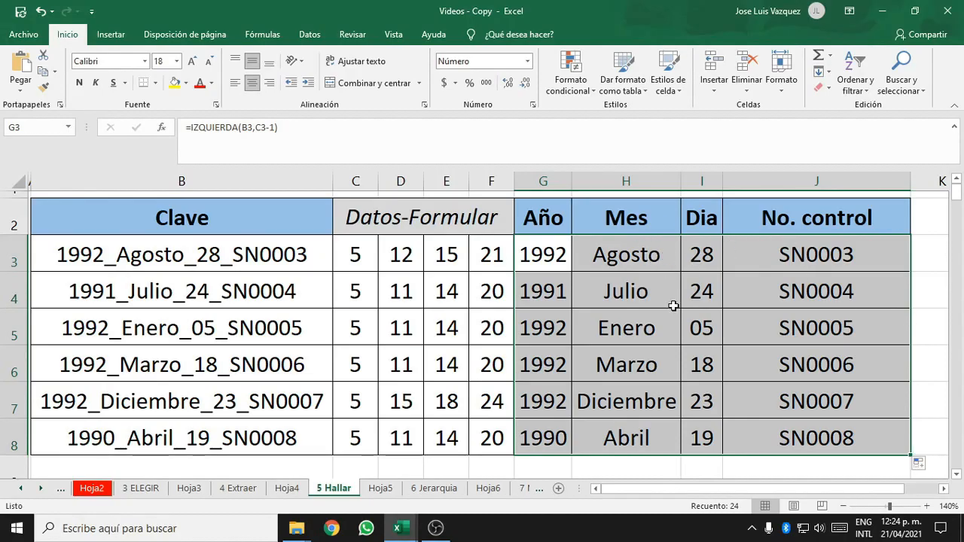
left_click(297, 303)
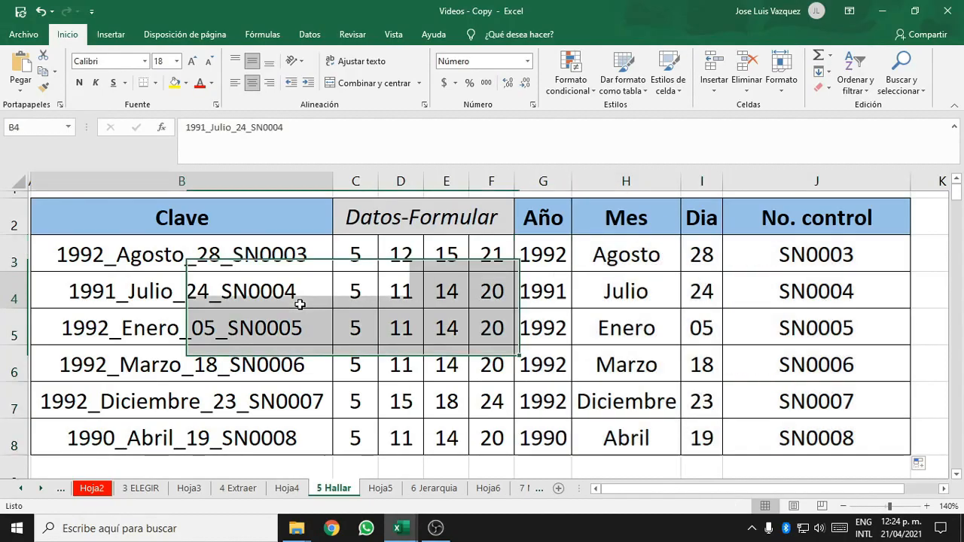
left_click_drag(319, 251, 312, 436)
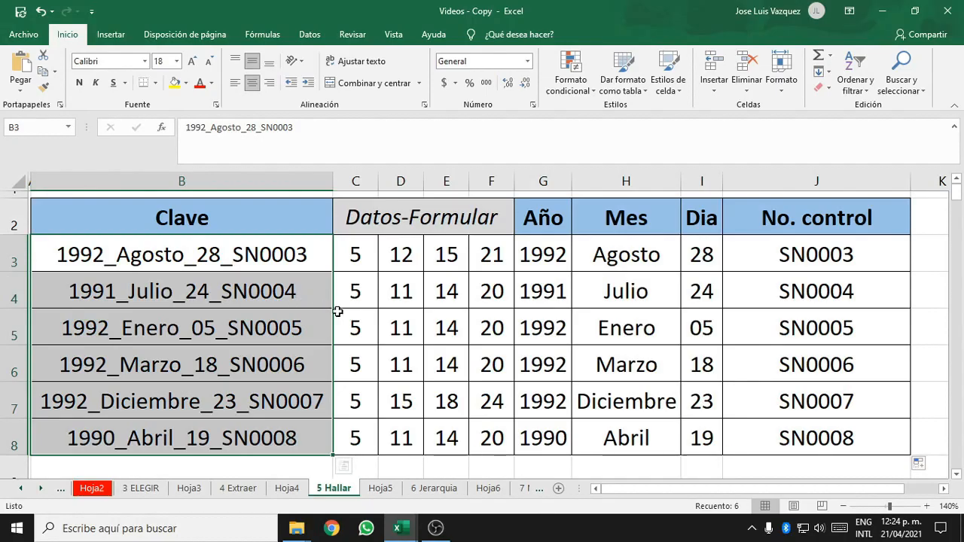
left_click_drag(139, 258, 186, 428)
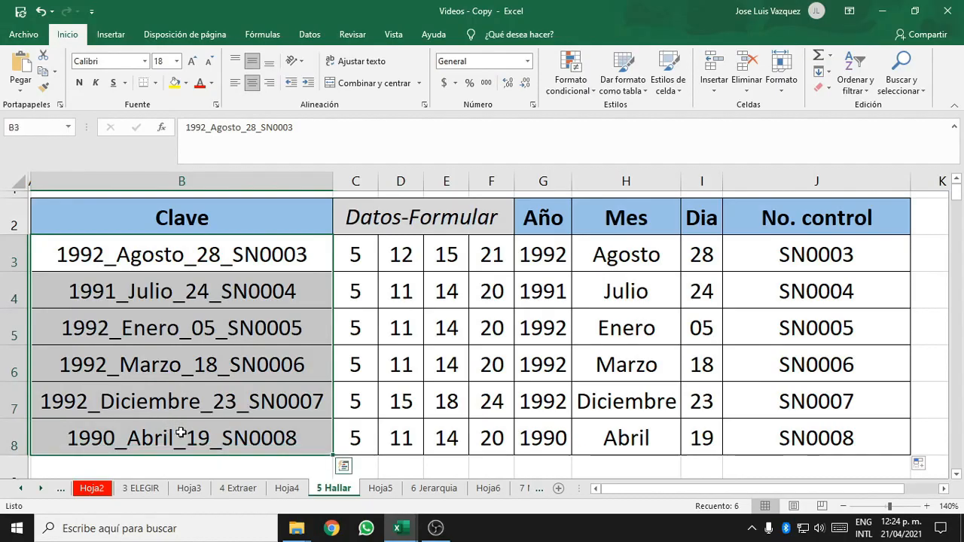